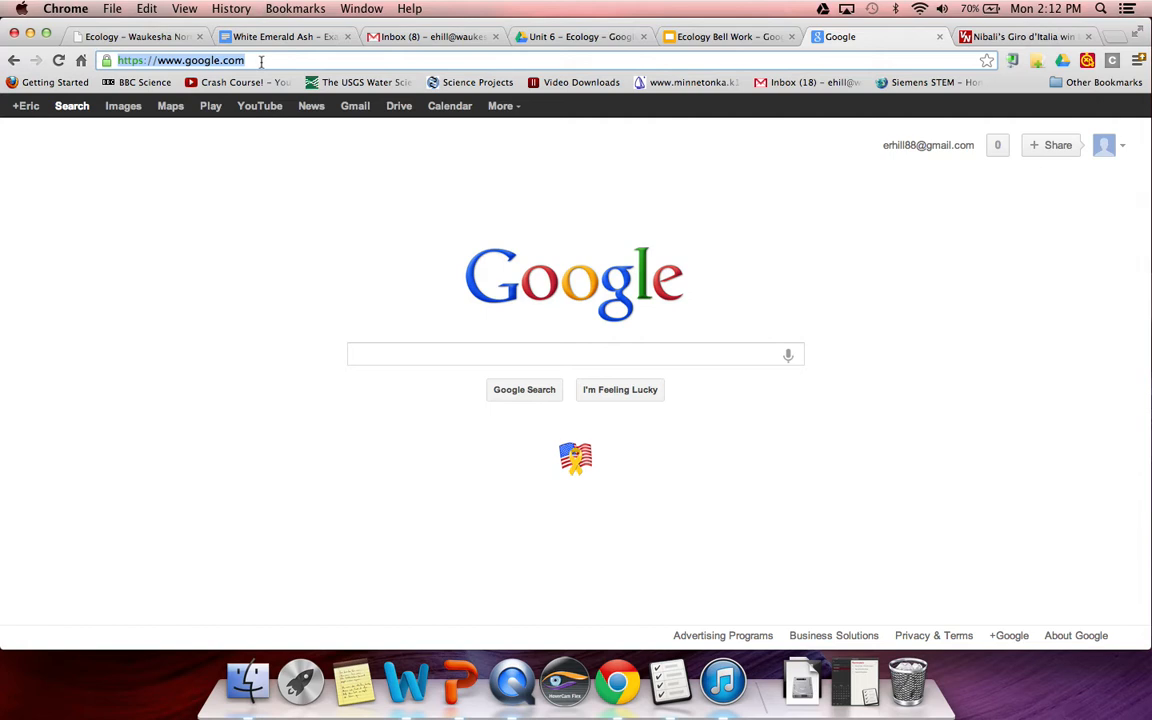
Step: Open the EasyBib website at easybib.com
text(easybib)
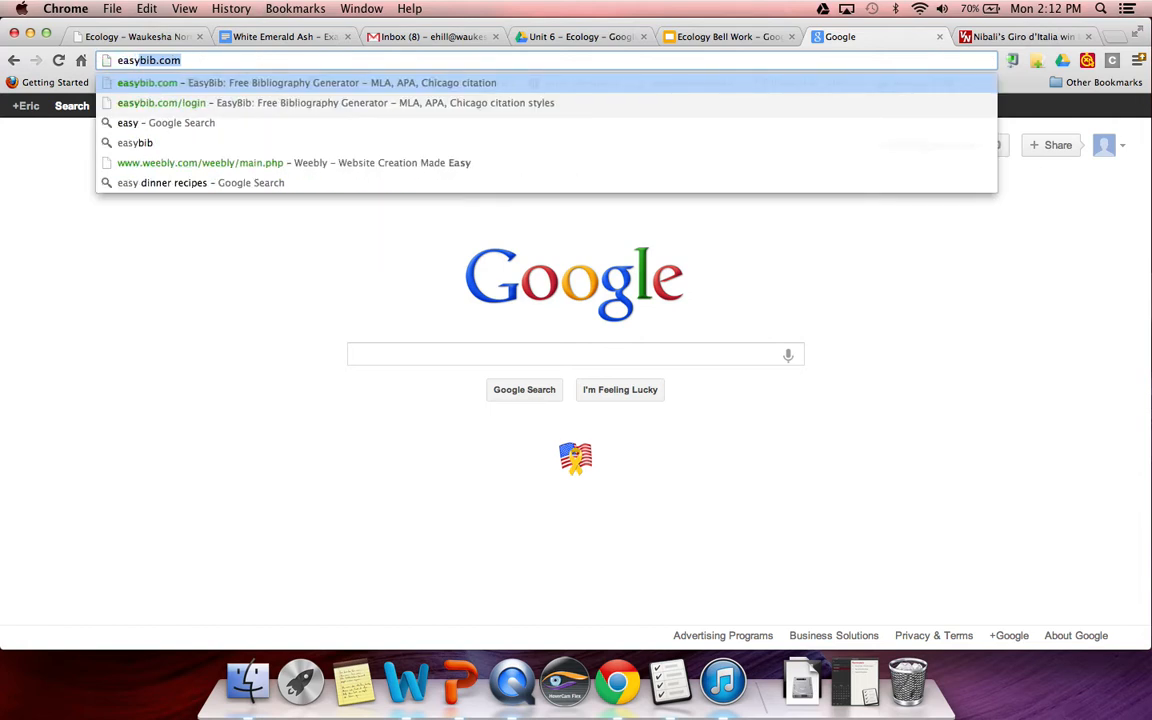
key(Return)
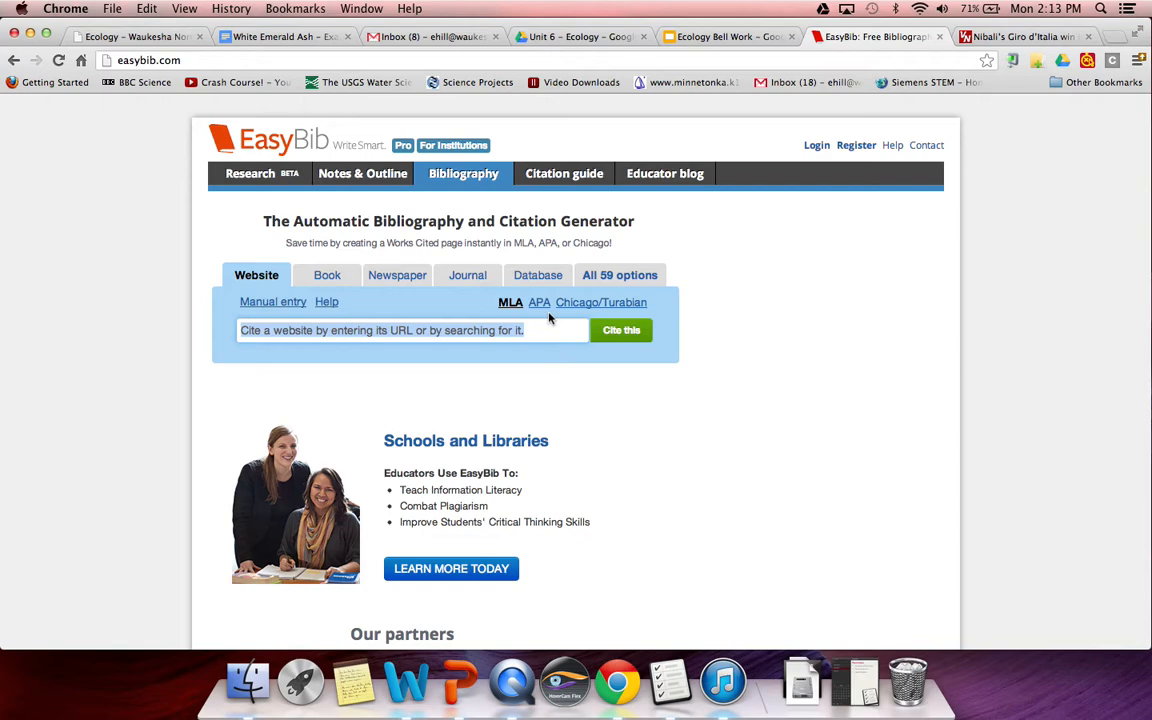
Step: Look over the open VeloNews article on Nibali's Giro d'Italia win and copy its web address
click(996, 37)
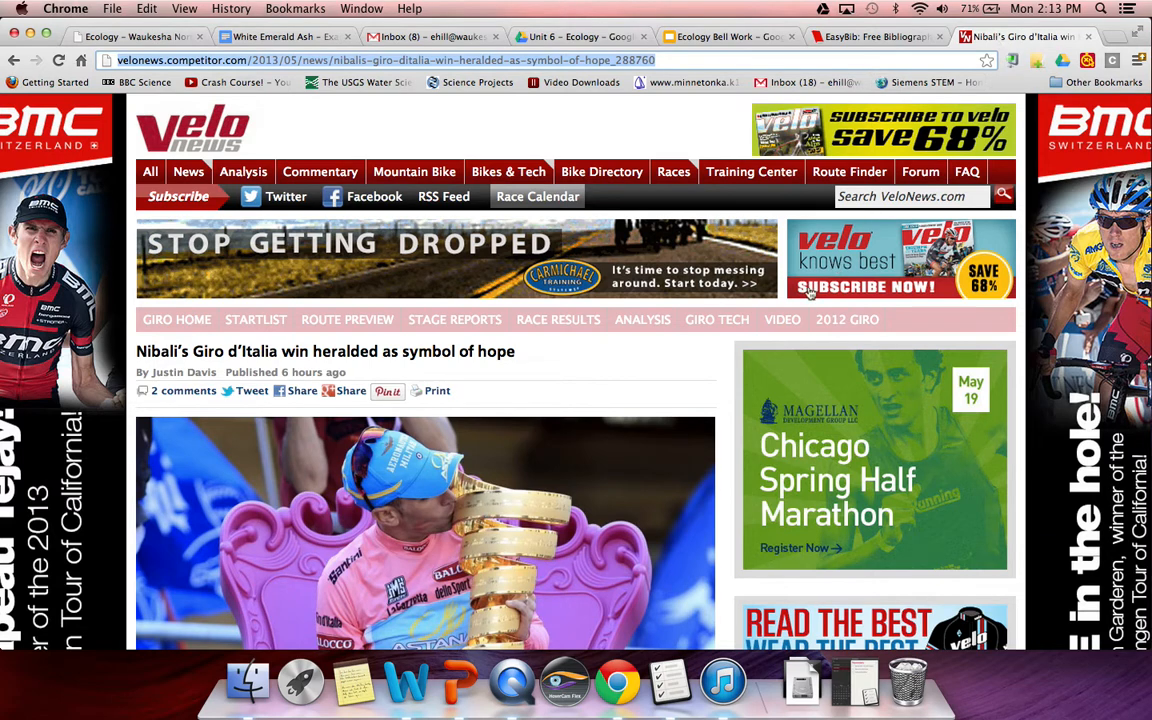
scroll(619, 446, down, 2)
scroll(619, 446, down, 2)
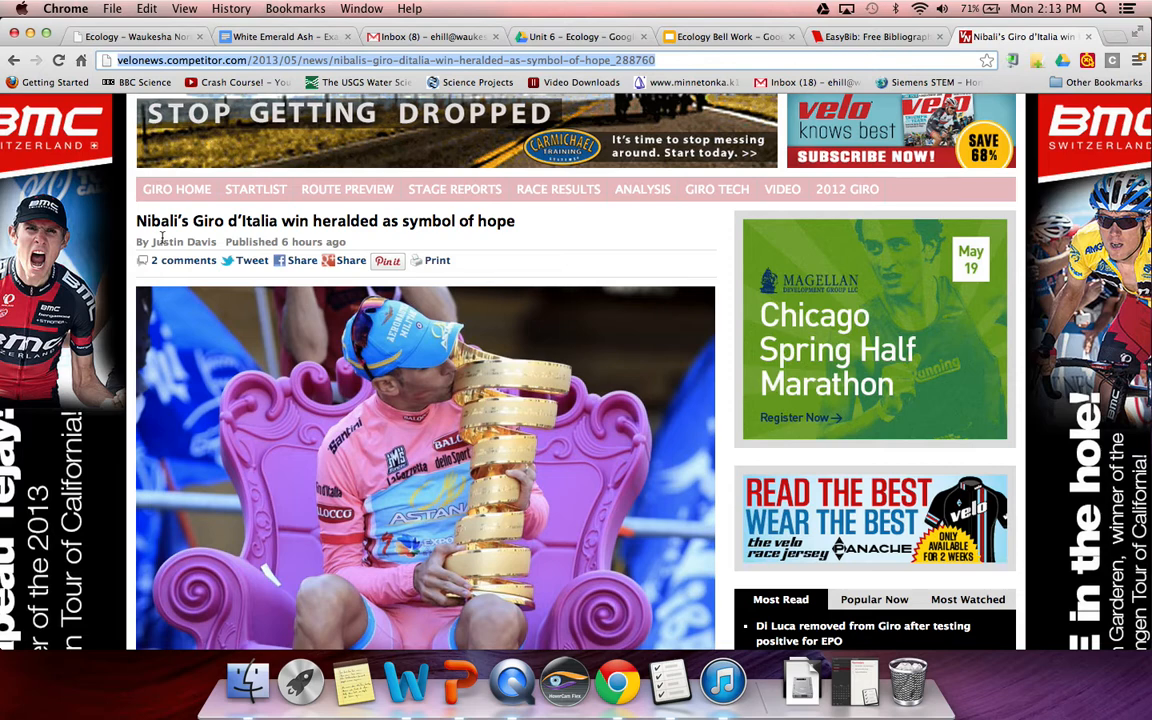
scroll(162, 238, down, 10)
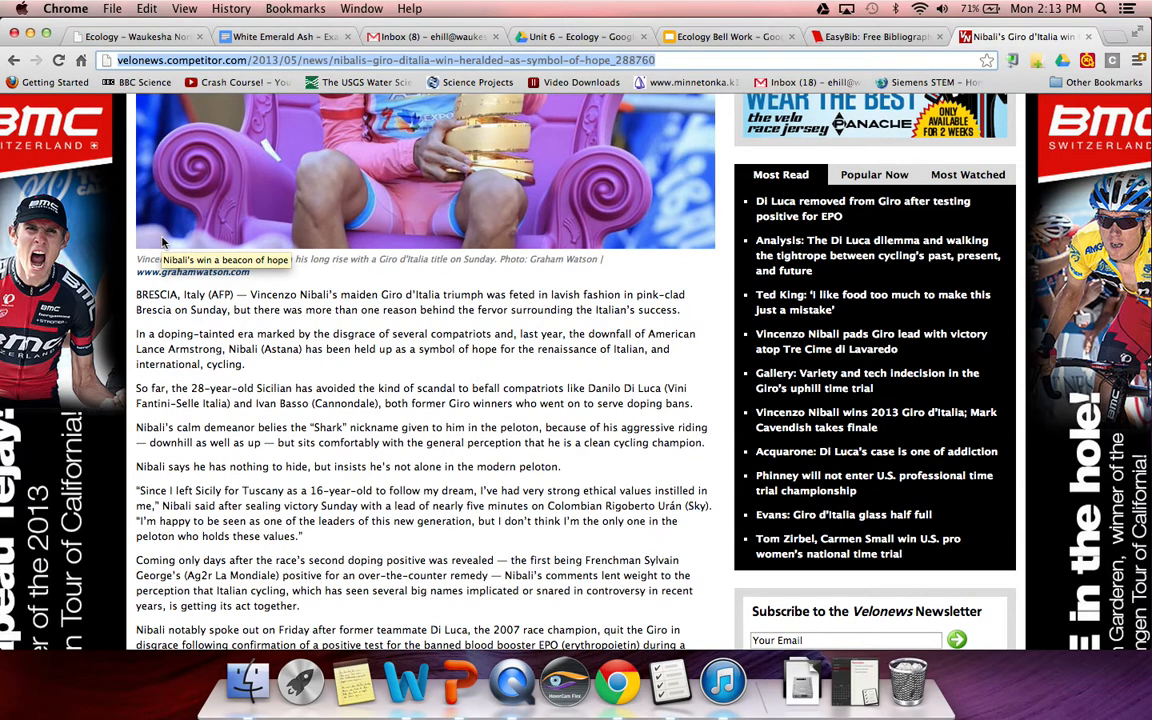
scroll(162, 238, up, 12)
scroll(162, 238, up, 2)
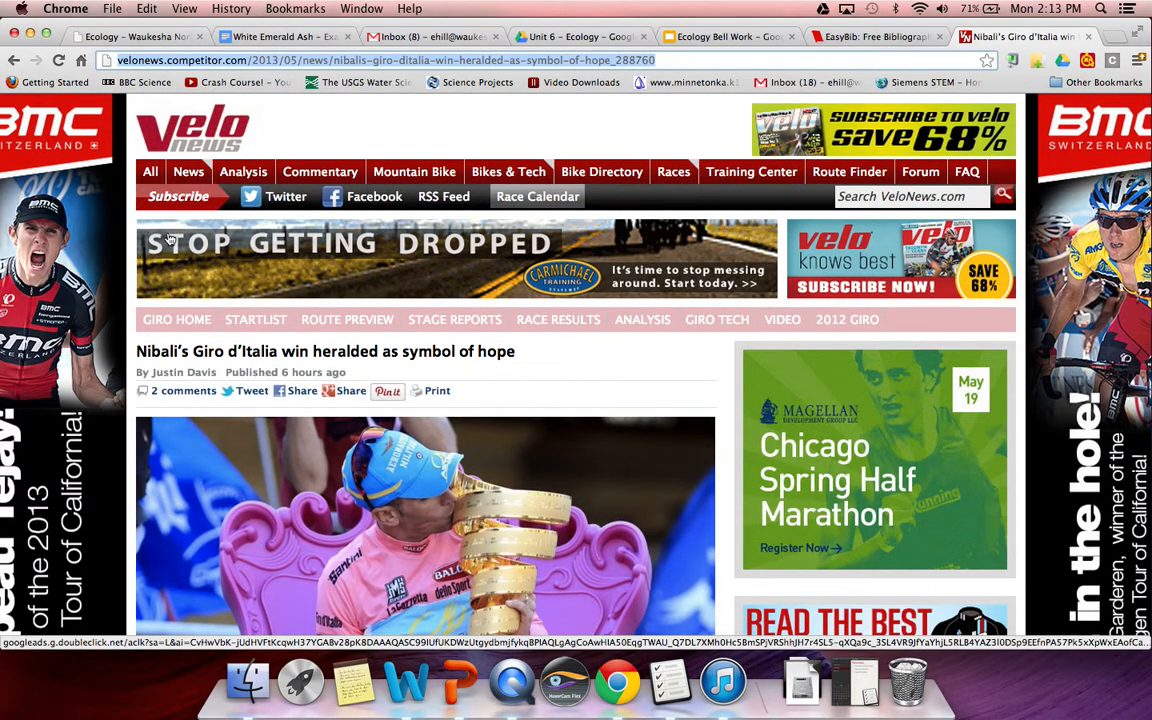
right_click(261, 61)
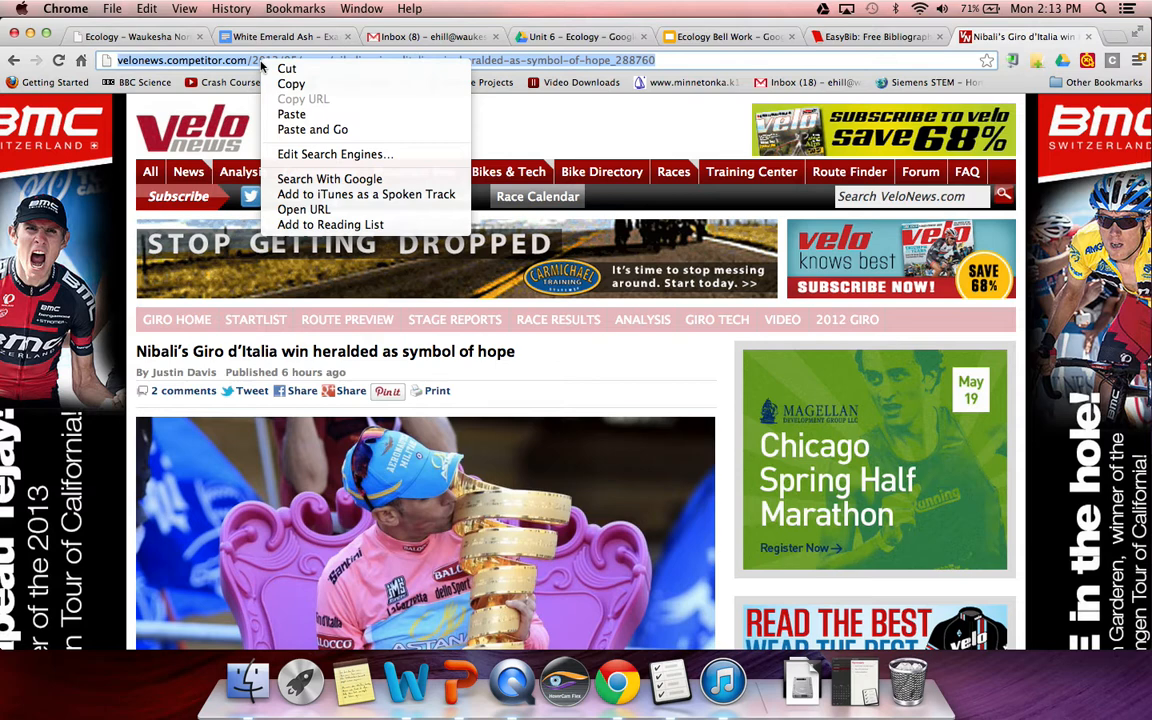
click(290, 84)
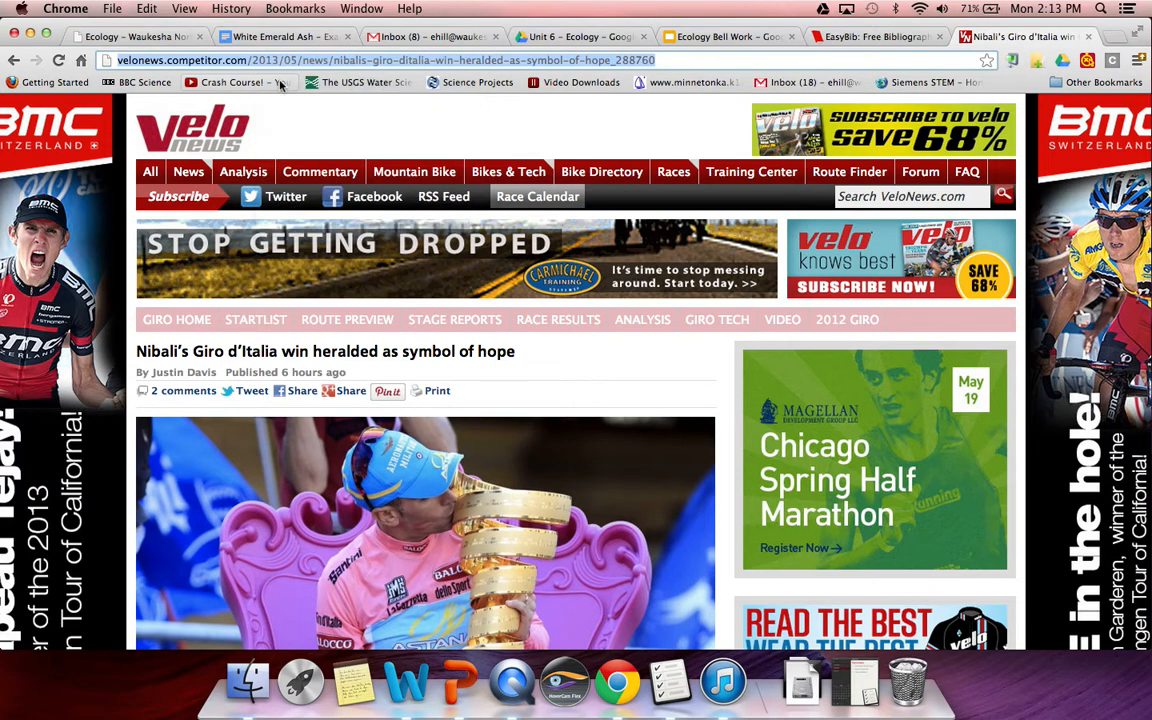
Step: Start a website citation in EasyBib from the copied article address
click(876, 40)
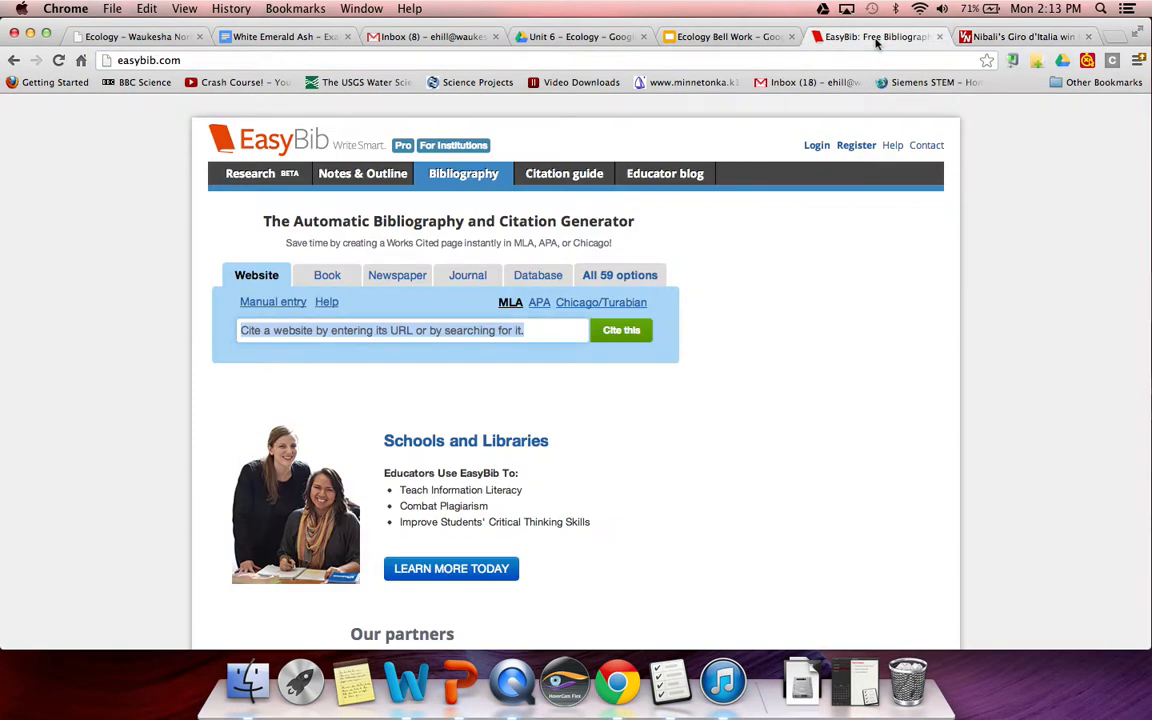
click(454, 336)
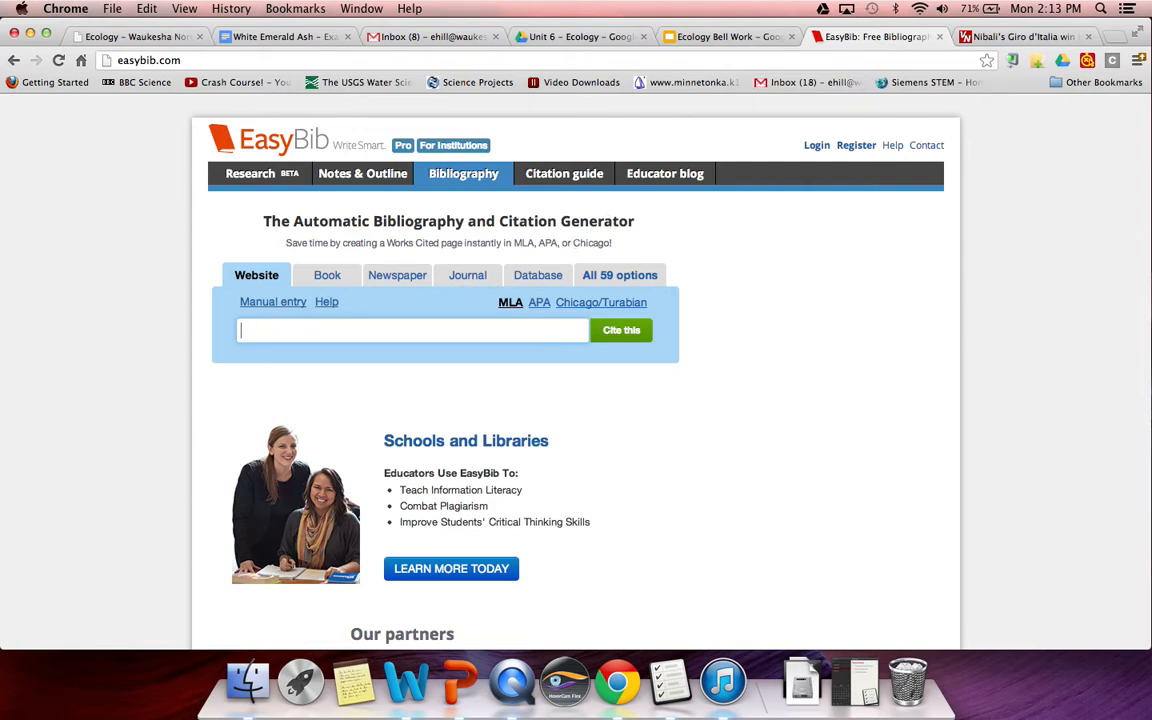
key(super+v)
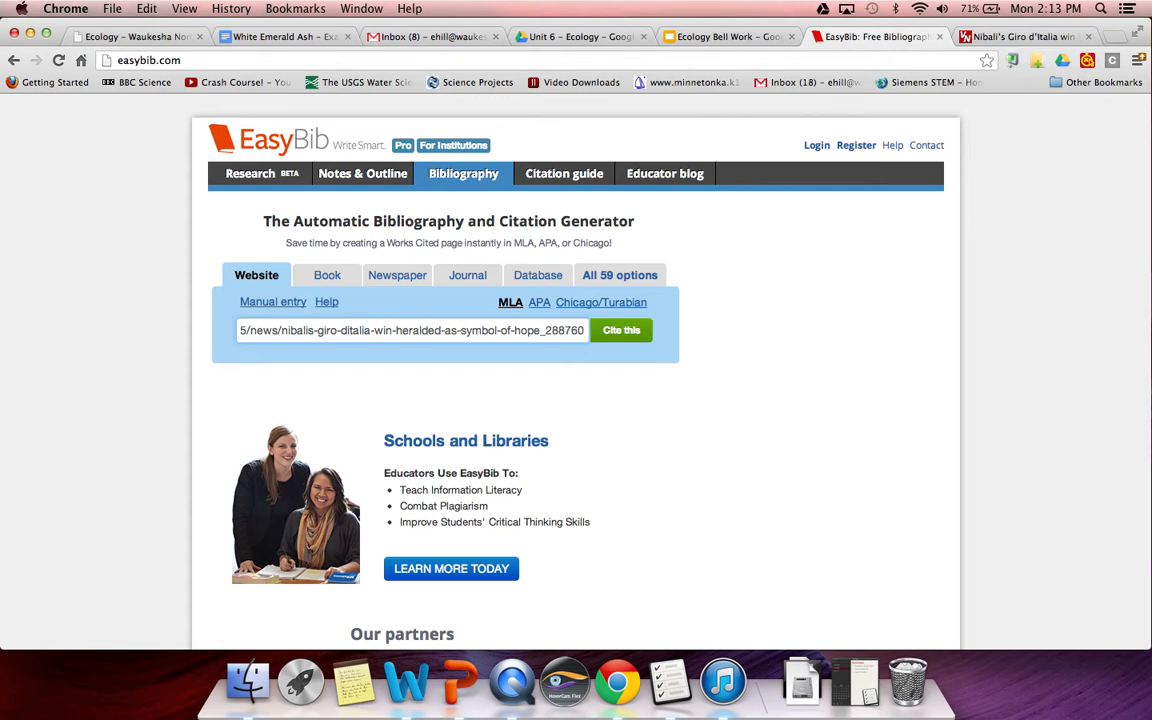
click(623, 341)
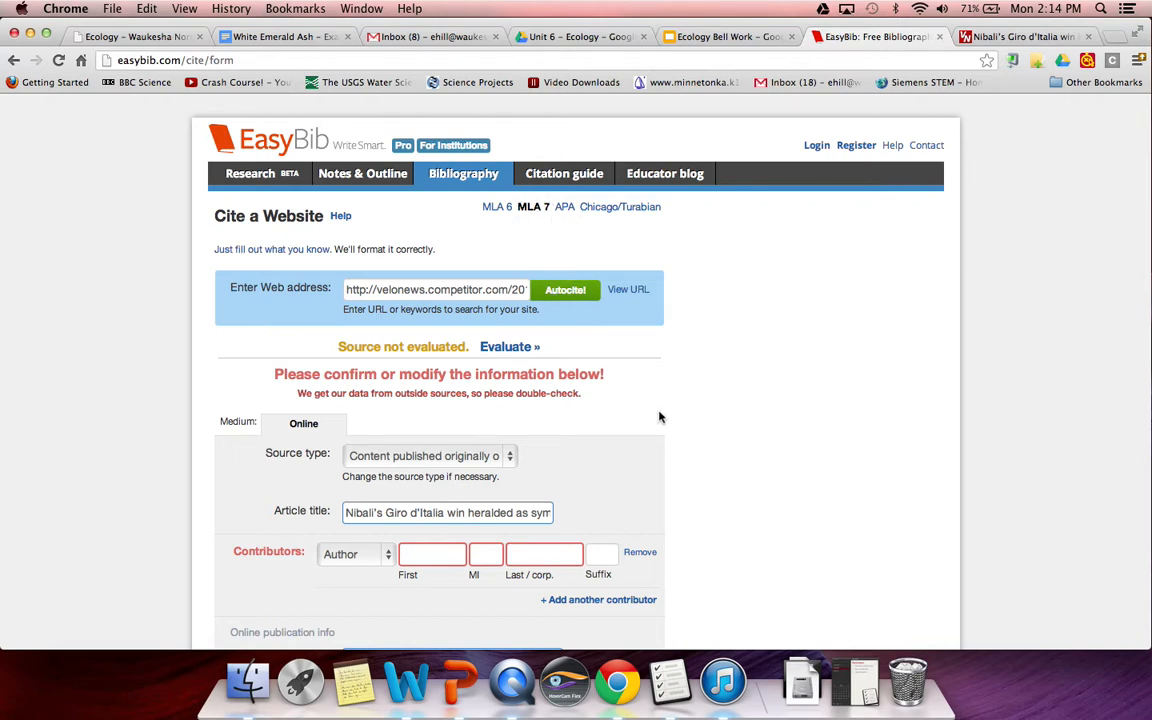
Step: Change the citation's source type to Online magazine
scroll(775, 466, down, 3)
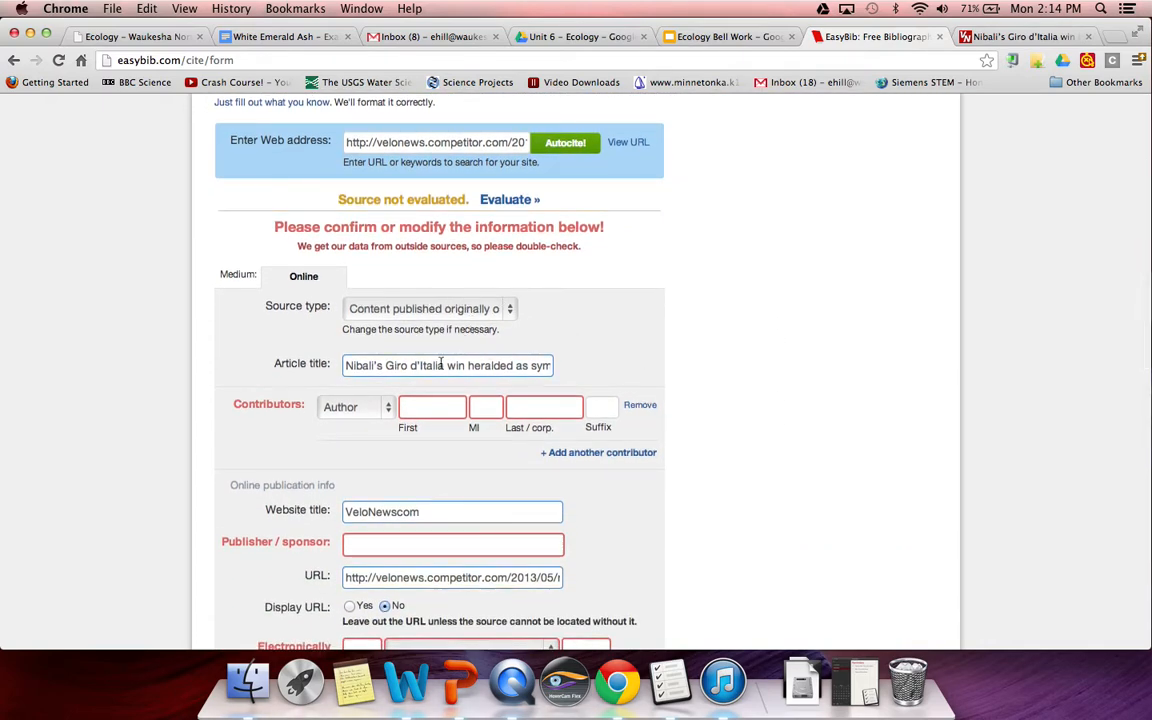
click(510, 312)
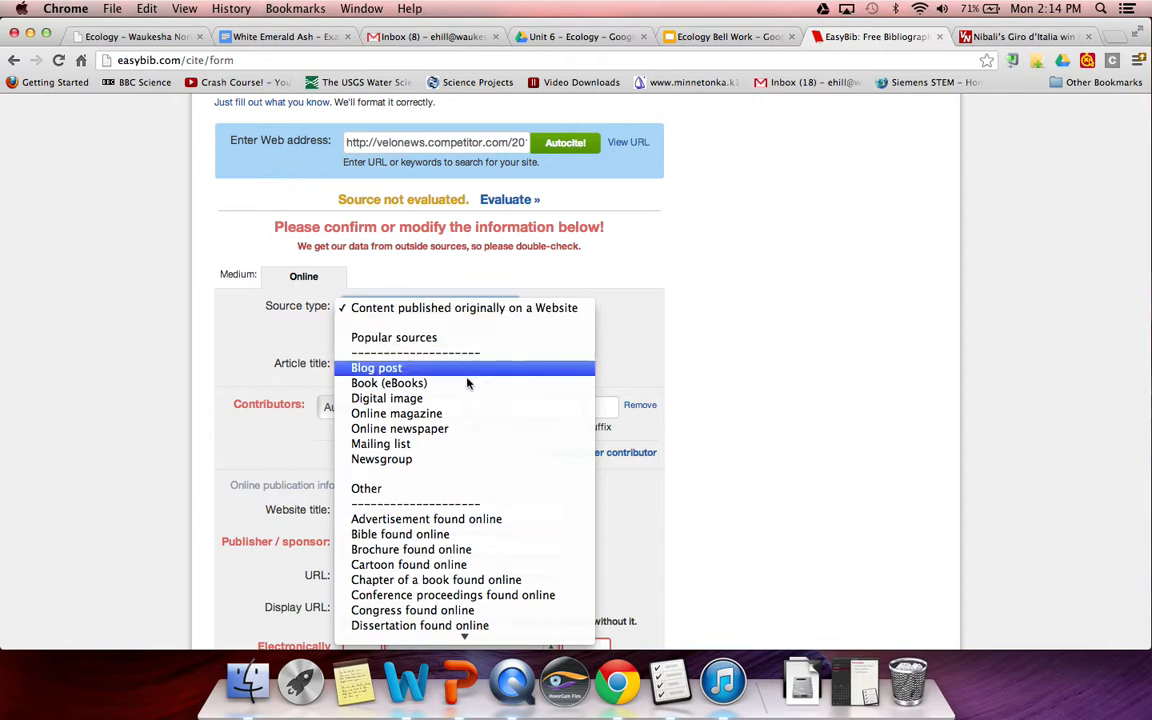
click(448, 414)
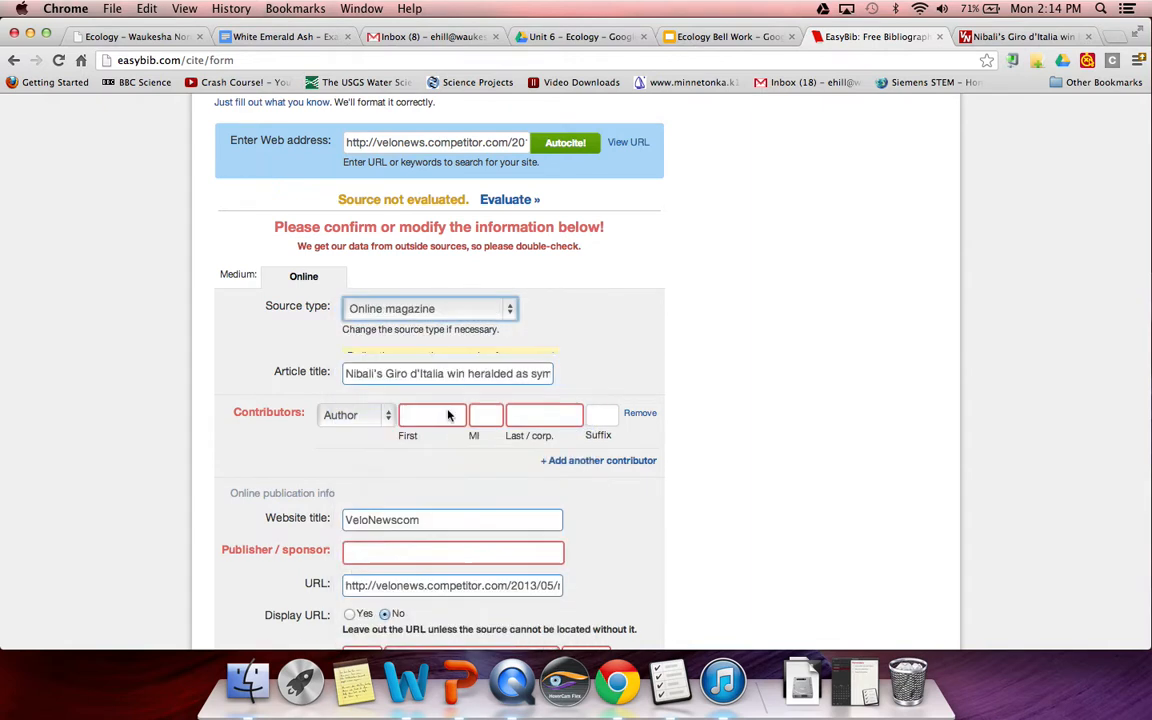
scroll(574, 356, down, 5)
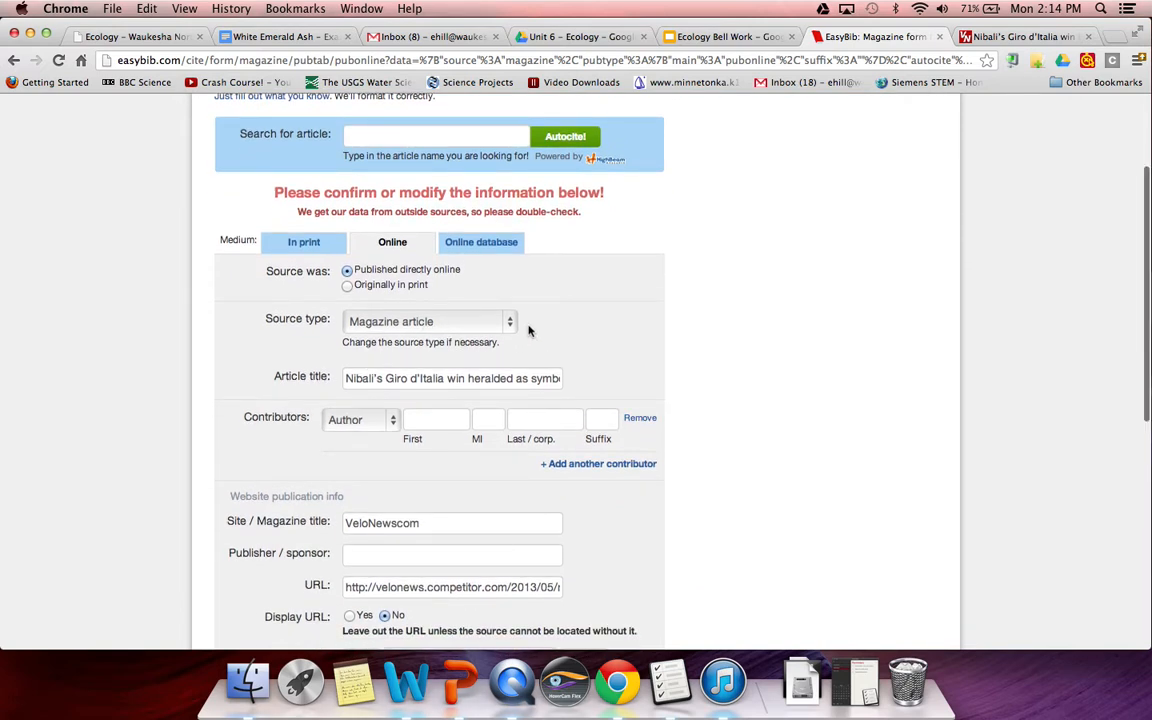
Step: Check the byline in the VeloNews article and enter the author's first and last name as the citation's contributor
scroll(506, 324, down, 2)
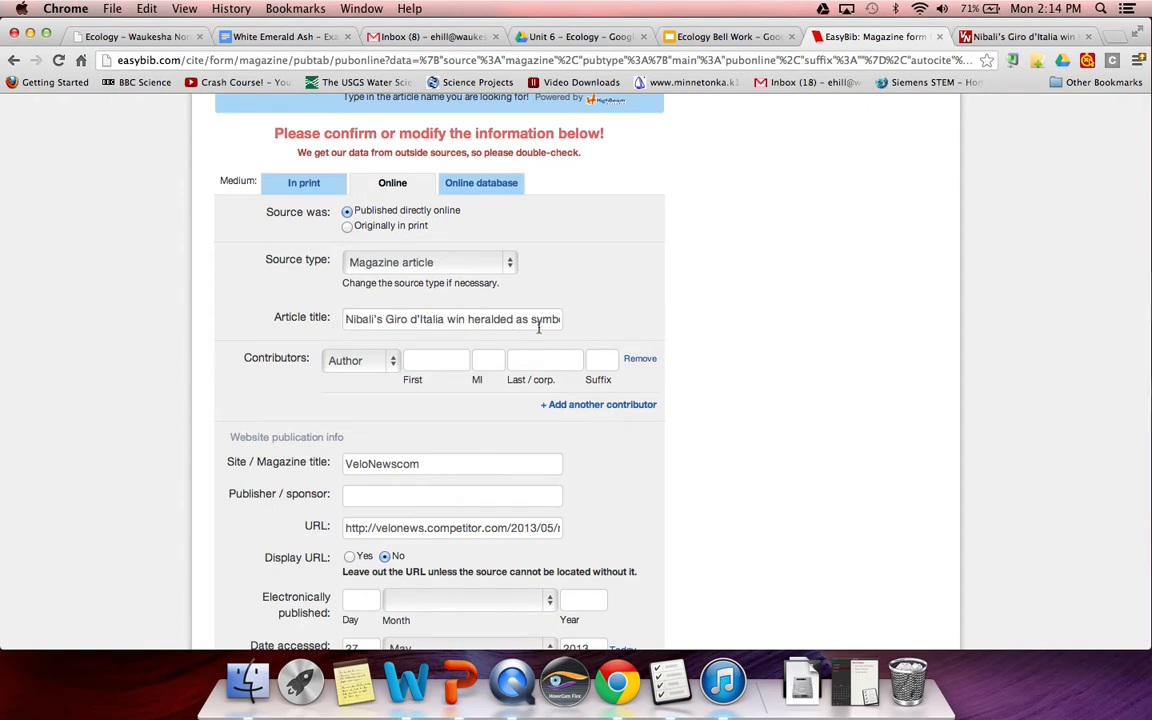
click(432, 360)
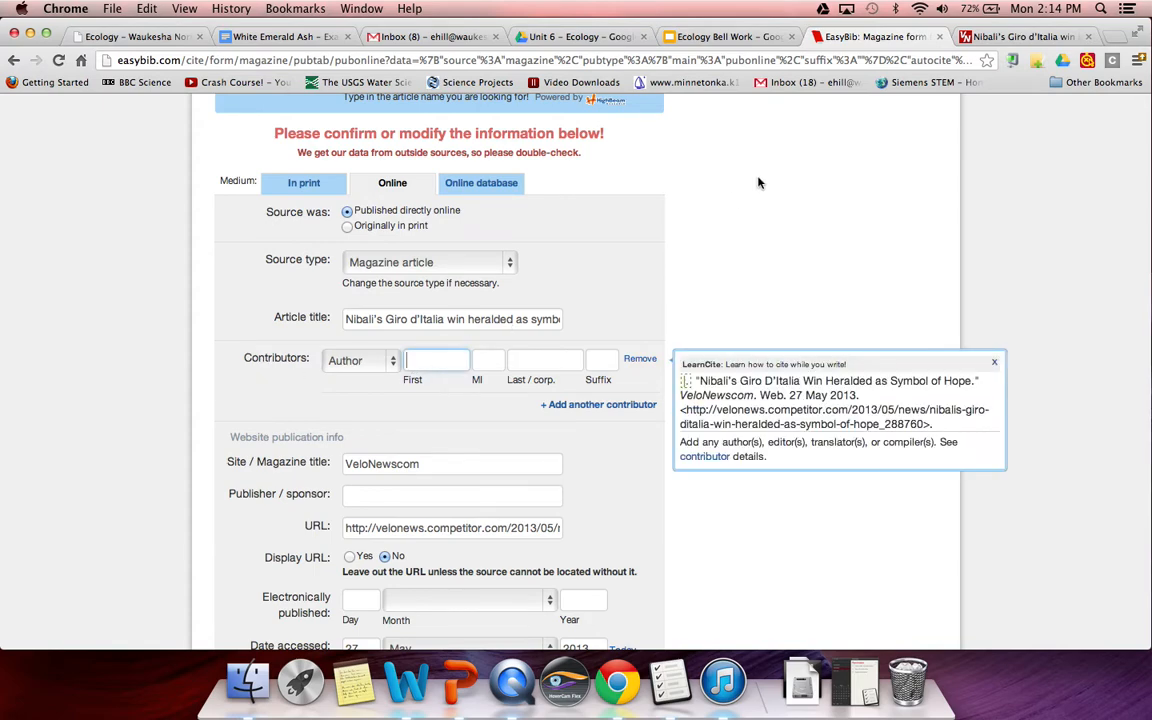
click(1010, 38)
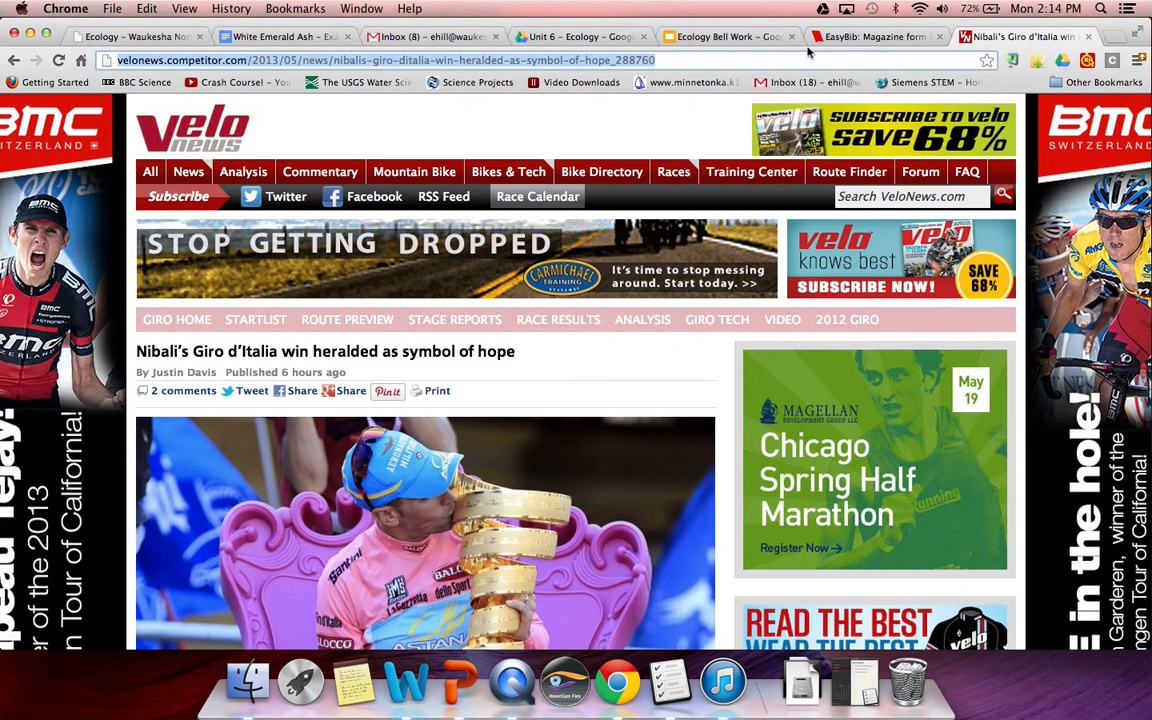
click(840, 37)
text(Justin)
key(Tab)
key(Tab)
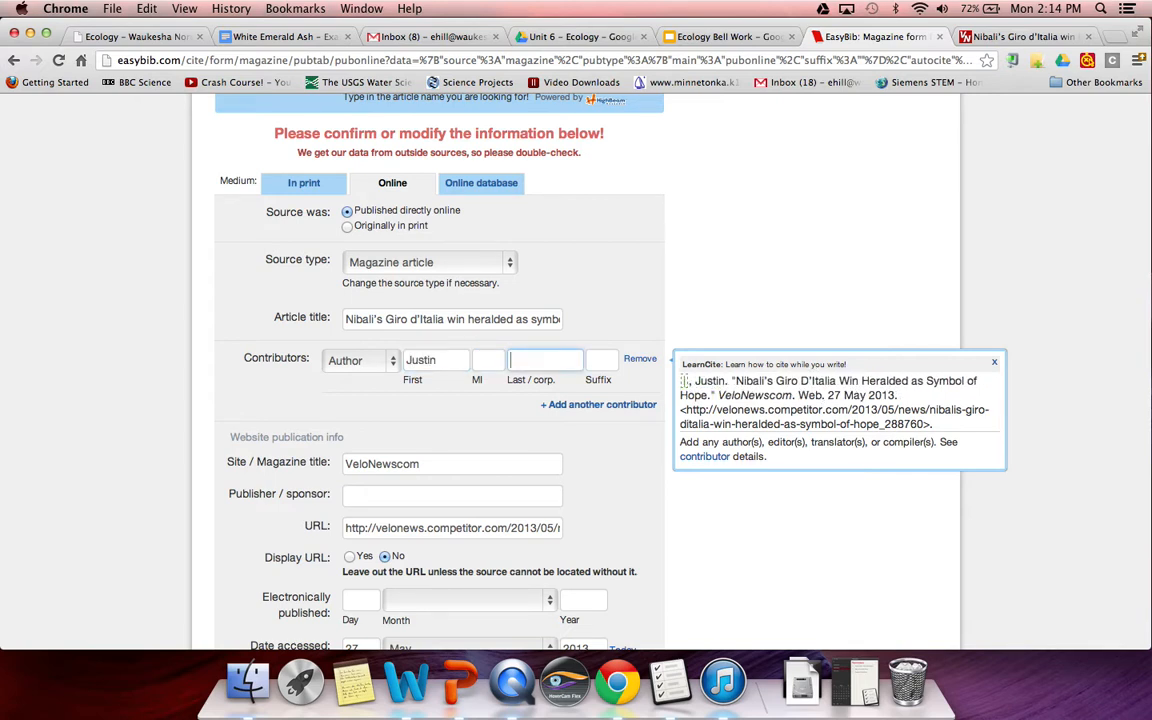
text(Davi)
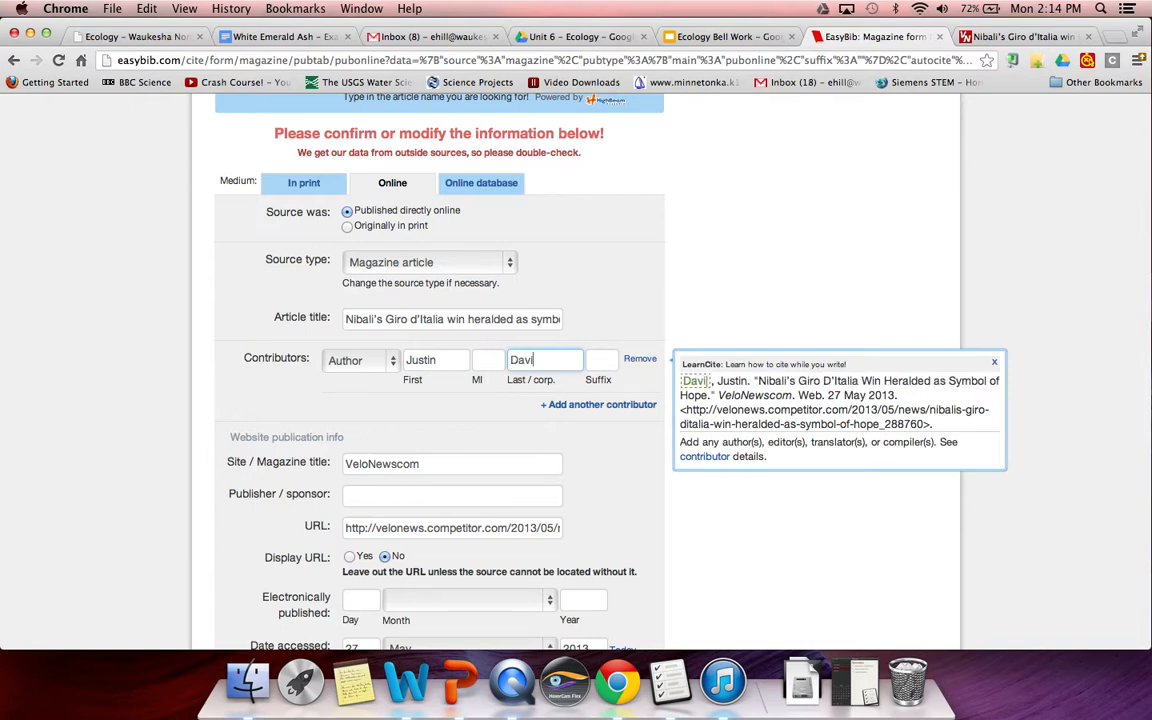
text(s)
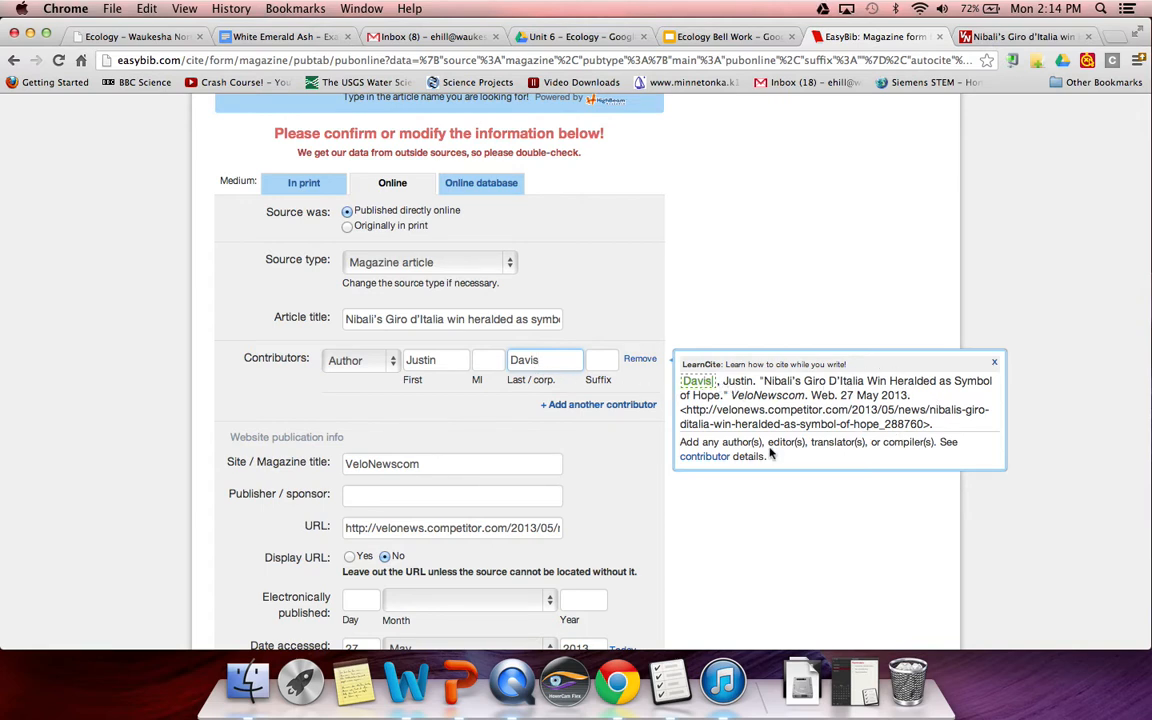
Step: Shorten the site / magazine title to VeloNews and set the citation to display the URL
scroll(385, 400, down, 2)
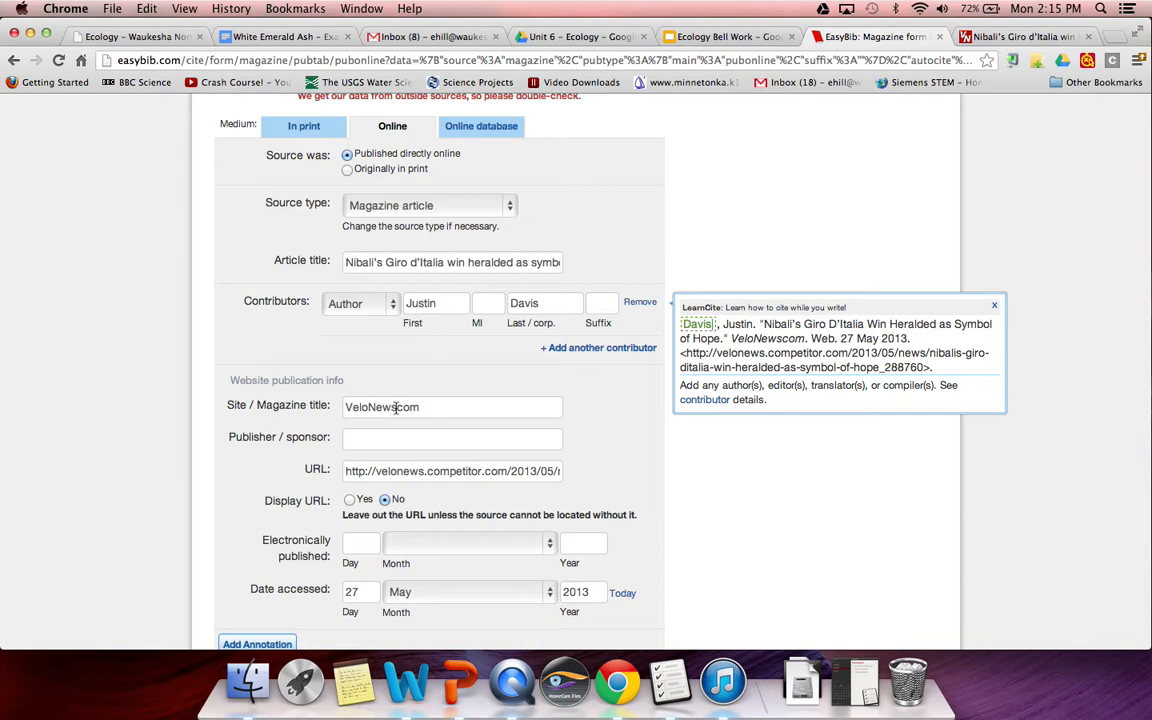
drag(396, 407, 424, 407)
key(BackSpace)
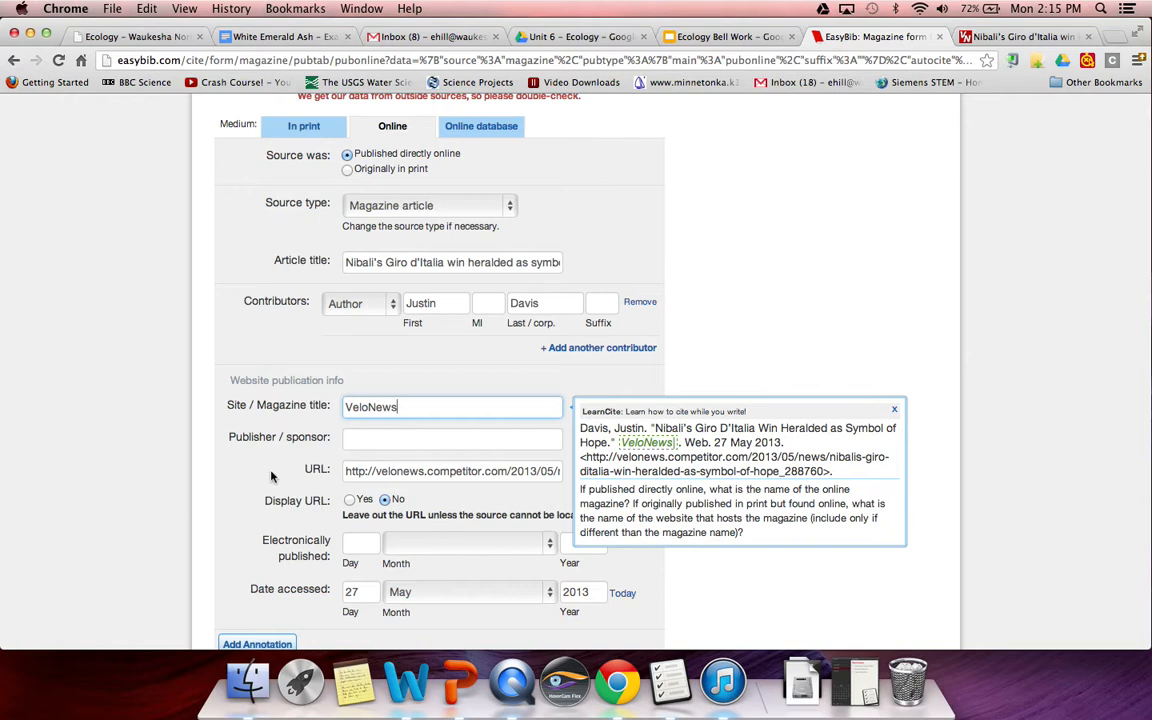
scroll(300, 440, down, 3)
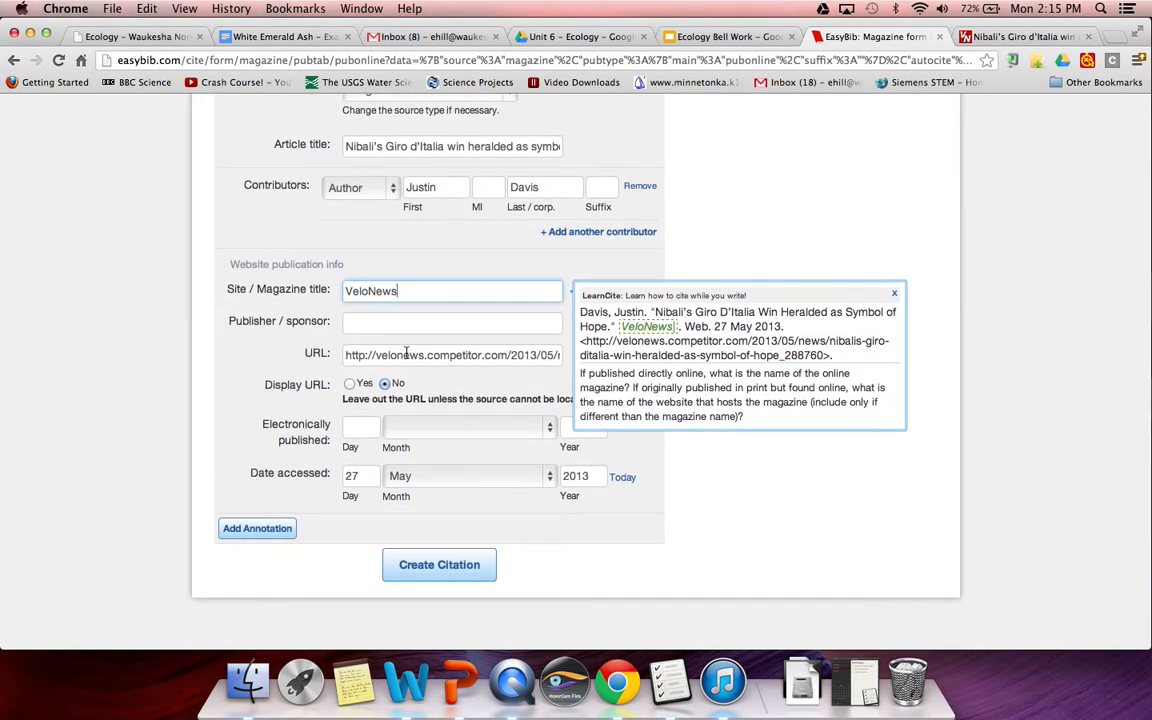
click(349, 384)
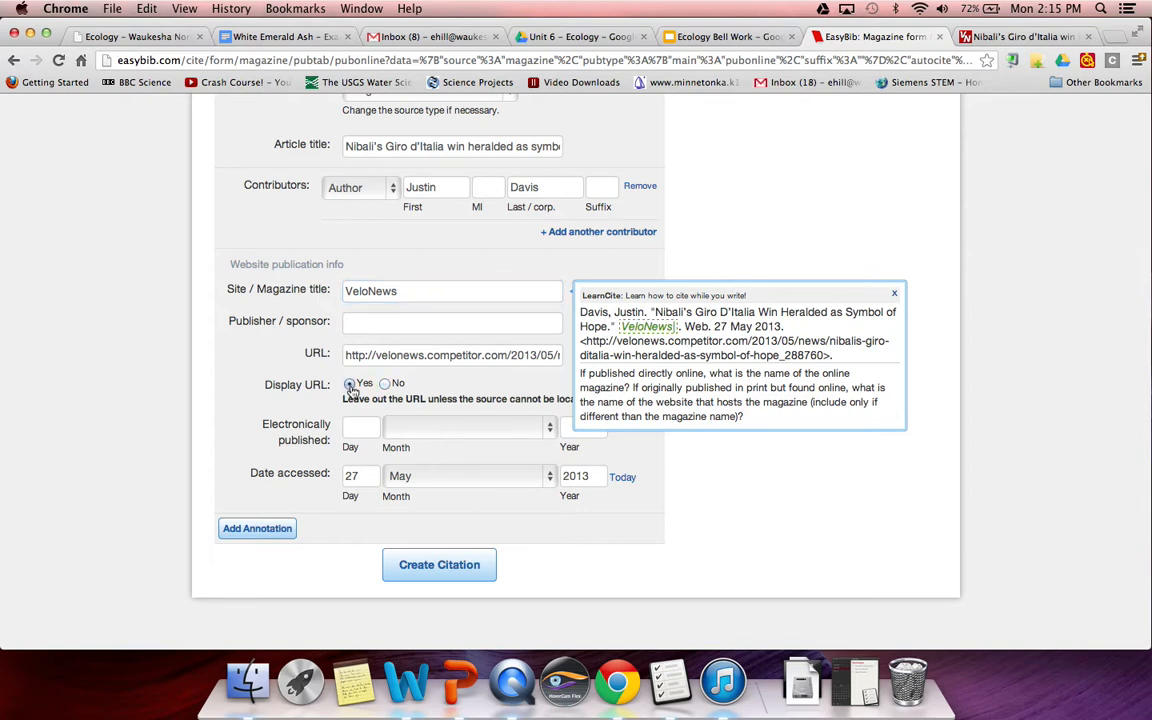
Step: Check the article's publication time and set the electronically published date to 27 May 2013
scroll(379, 364, down, 2)
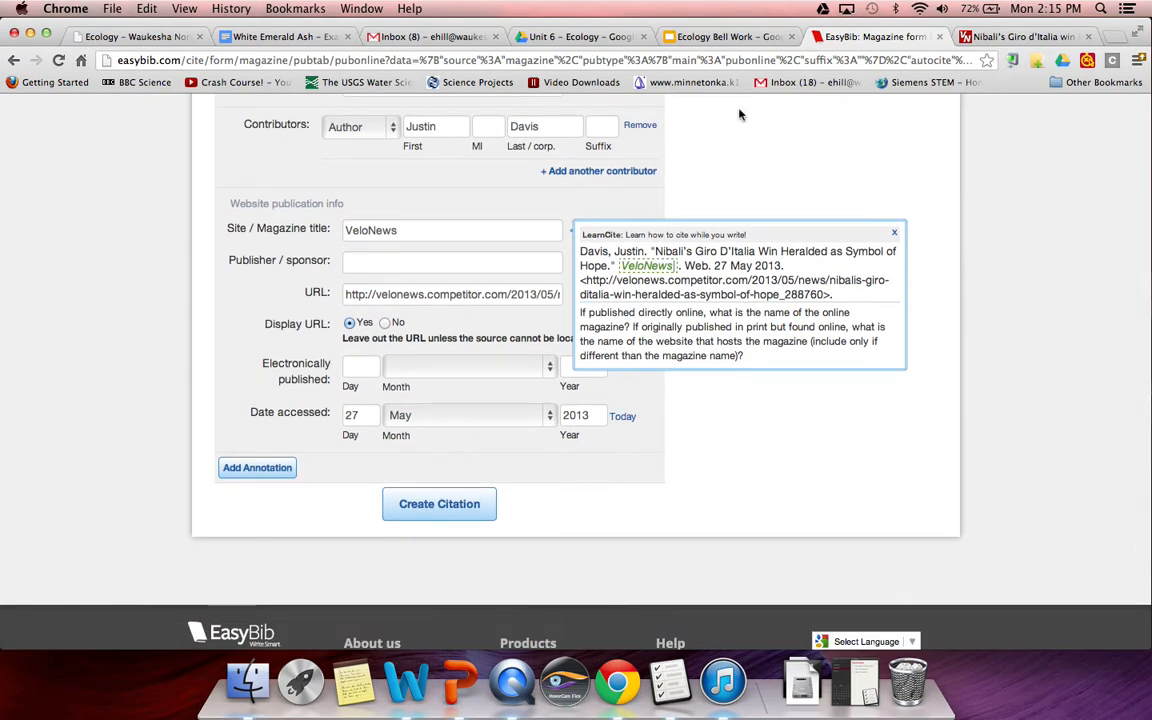
click(987, 37)
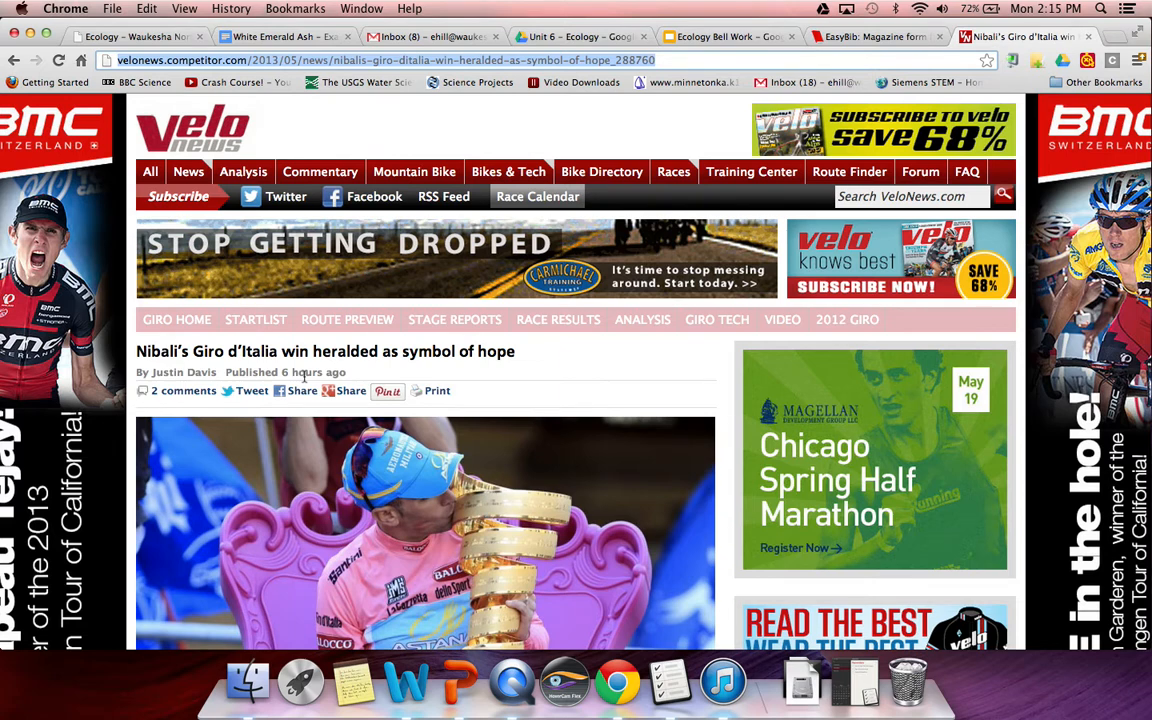
click(880, 37)
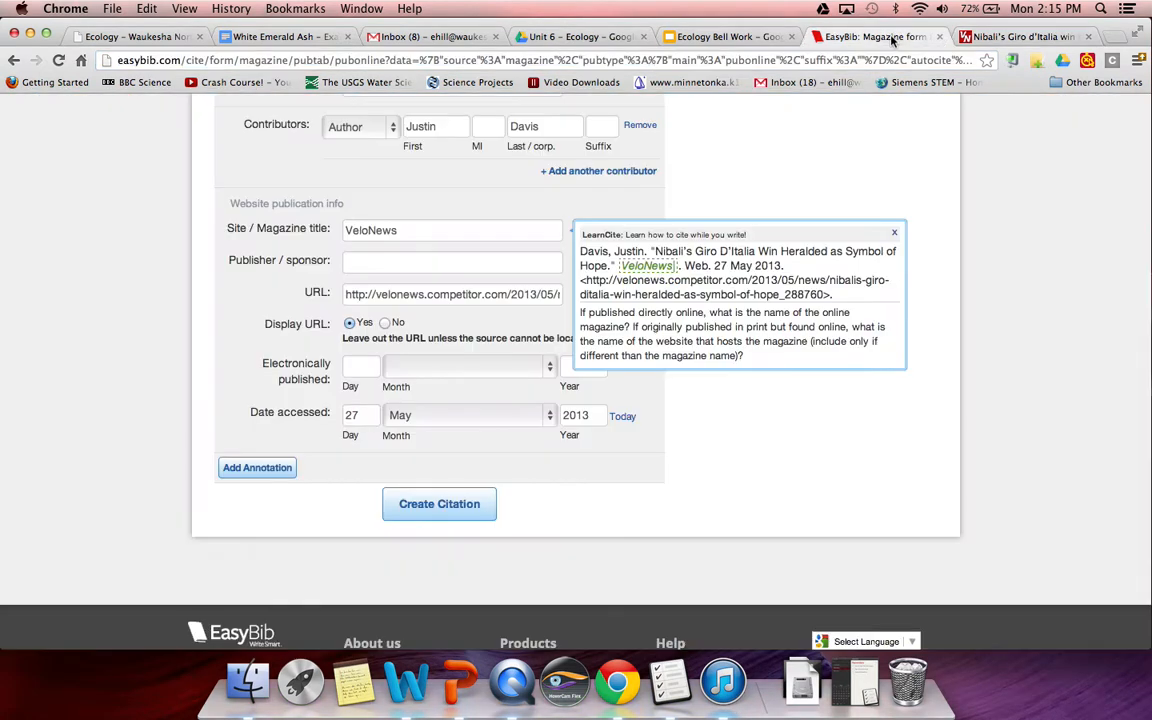
click(366, 365)
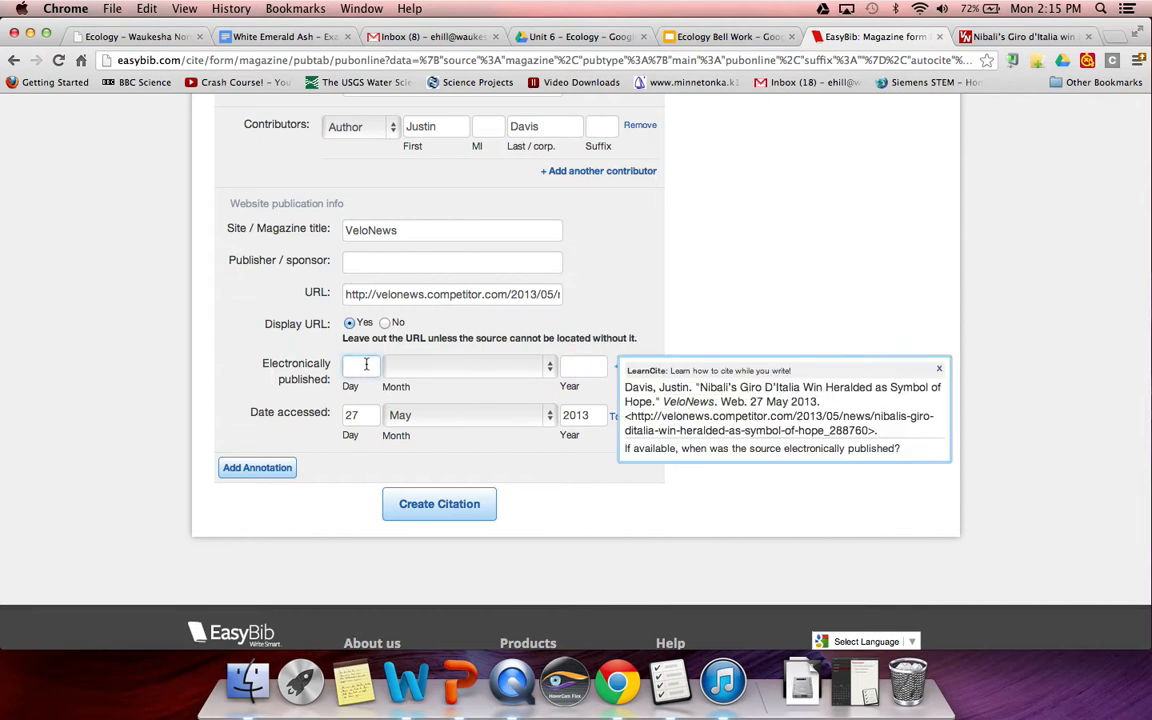
text(27)
key(Tab)
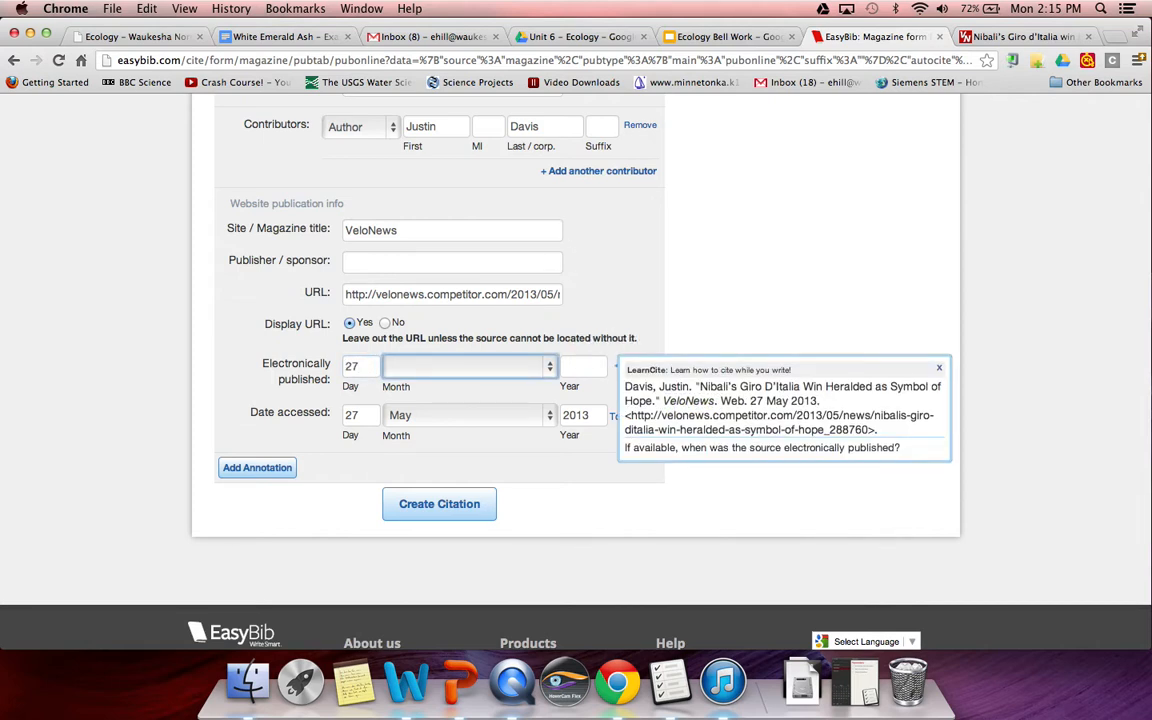
key(m)
click(552, 368)
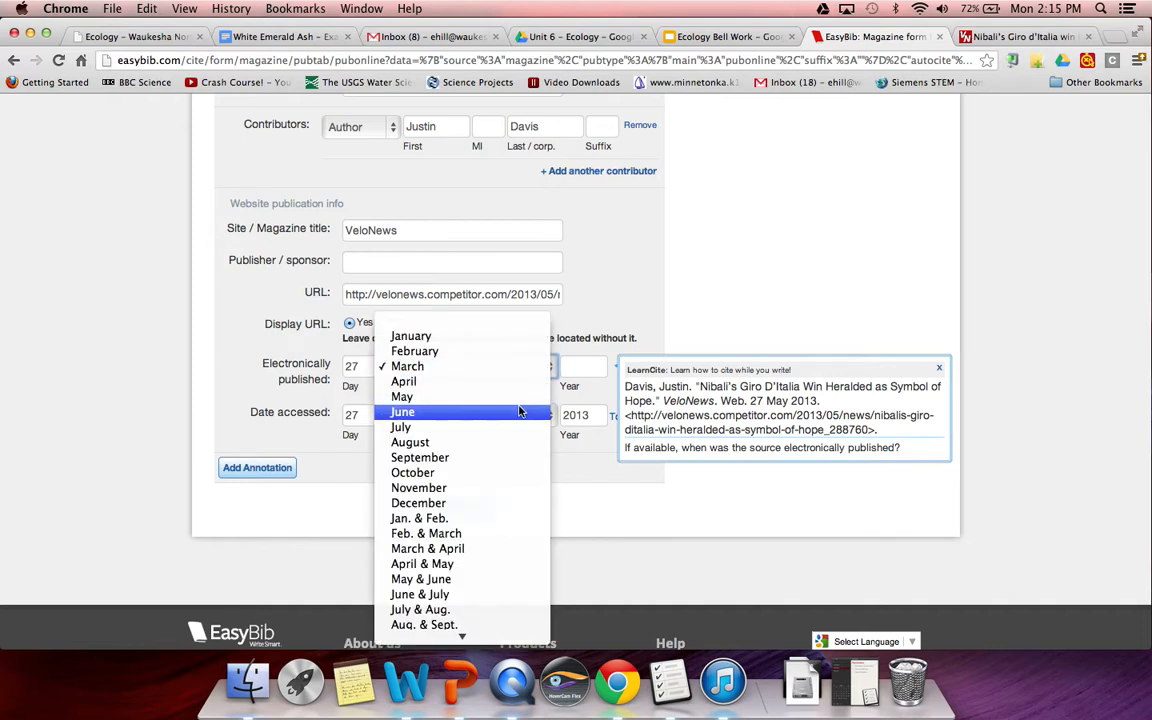
click(525, 400)
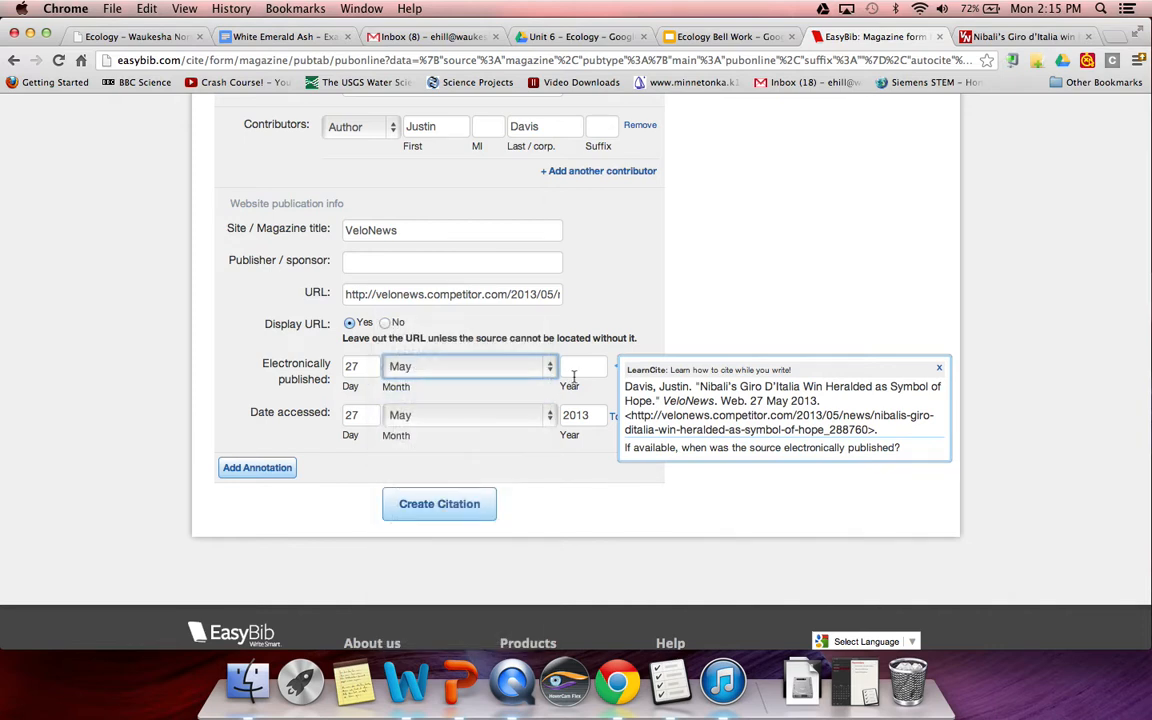
text(2013)
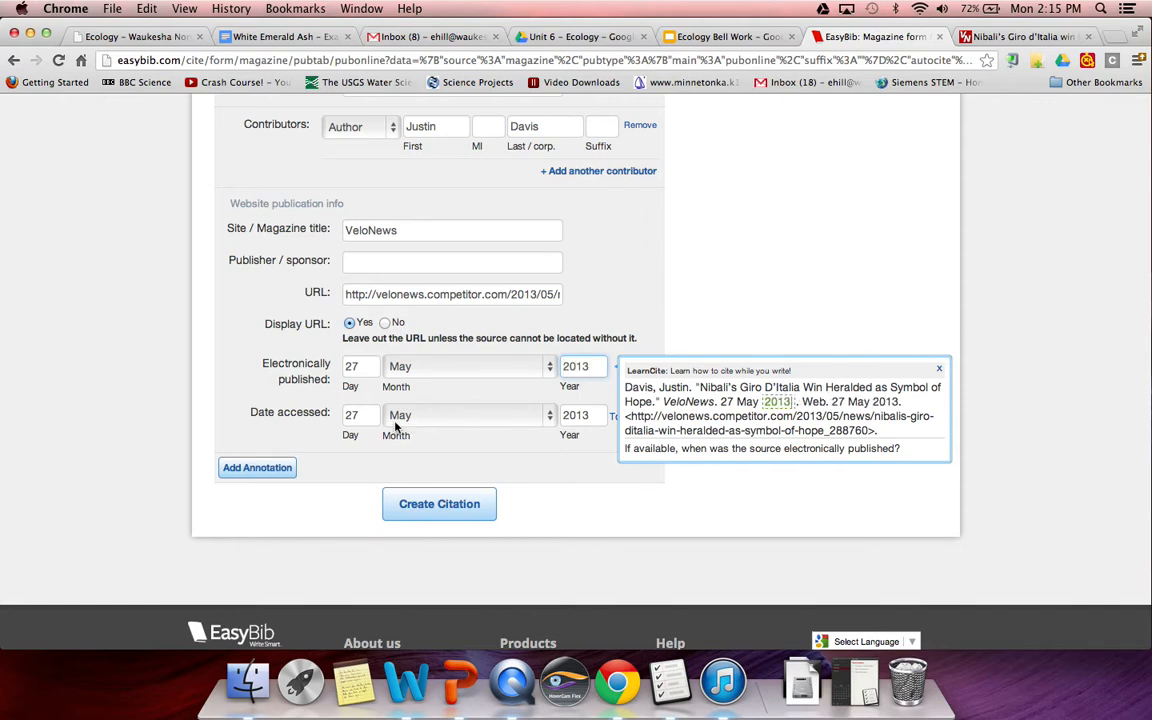
Step: Add the annotation "This article was about an up and coming cyclist by the name of Vincenzo Nibali. He currently won the Giro di Italia....."
click(250, 470)
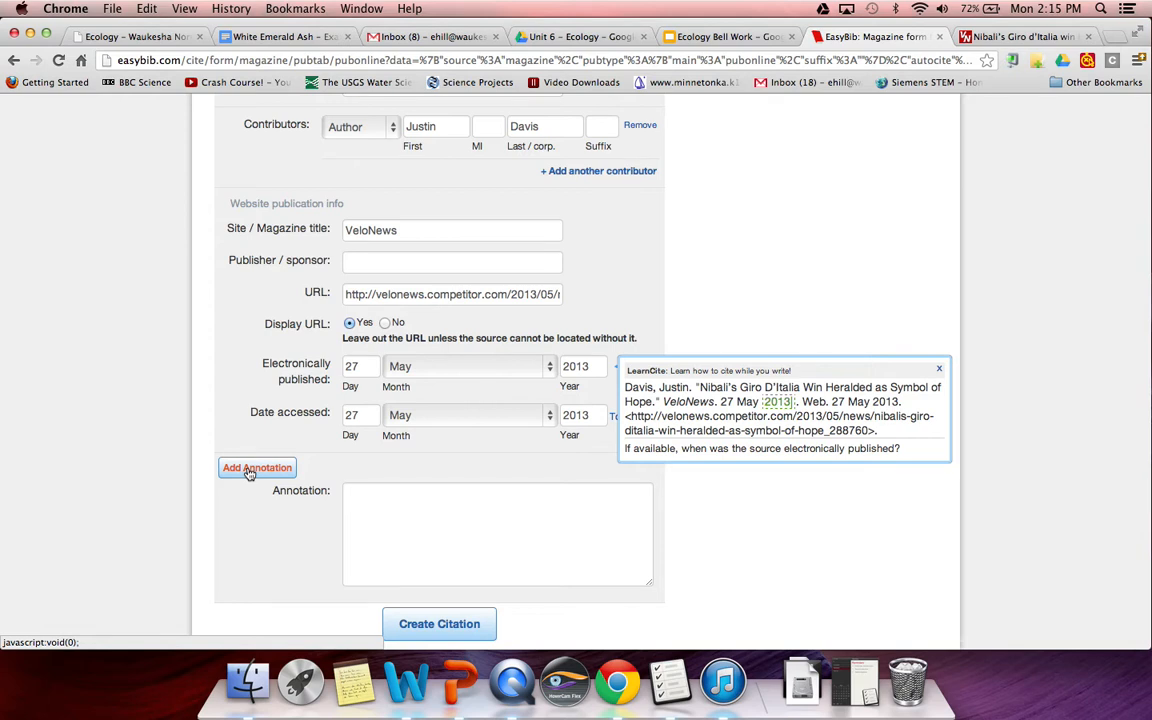
click(382, 498)
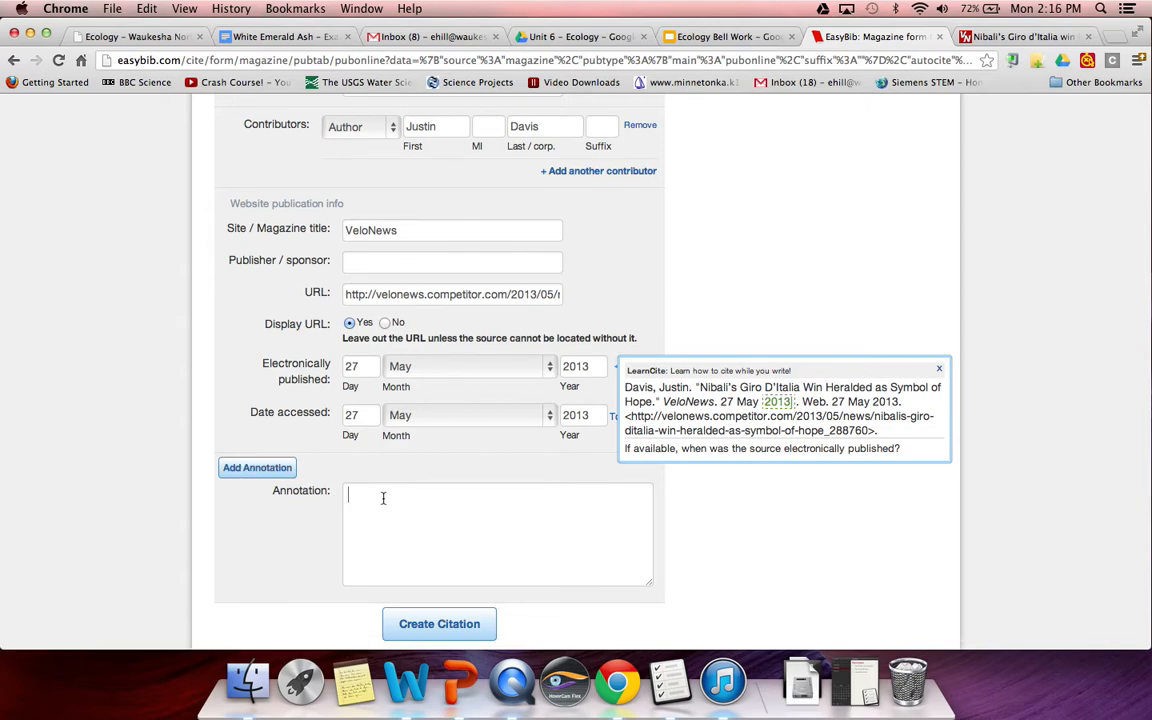
text(This article was about an up and coming cycl)
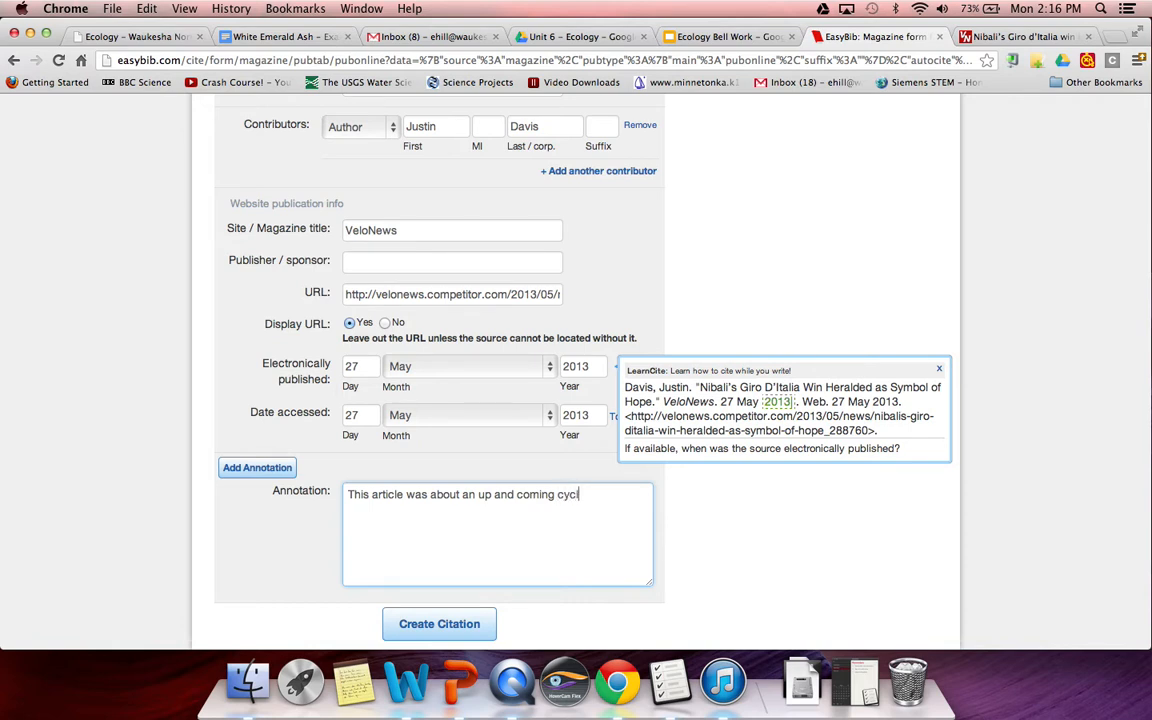
text(ist by the name of Vincenzo Nibali. He )
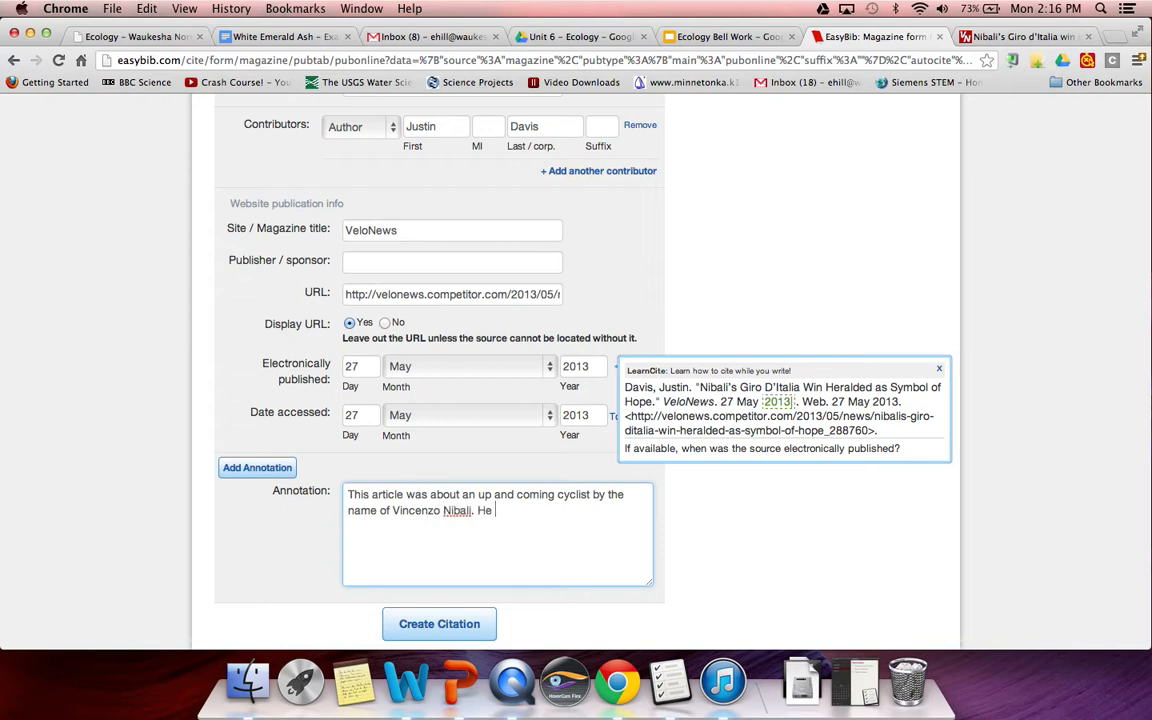
text(currently won the Giro)
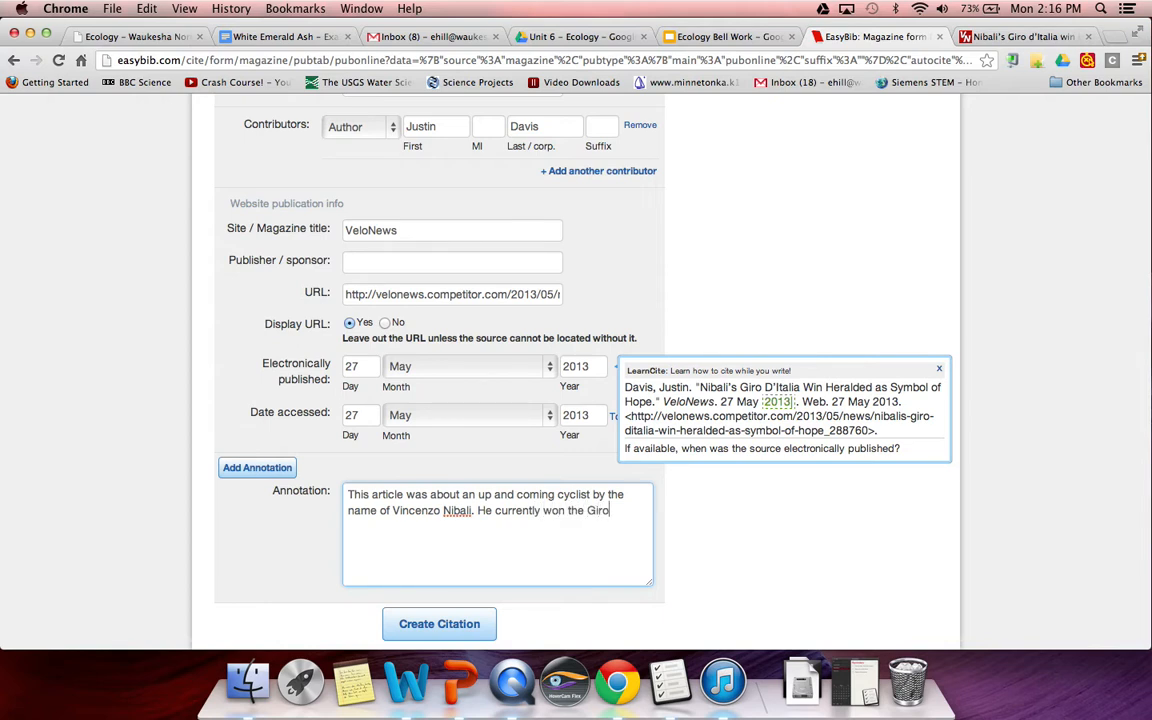
text( di Italia.....)
Step: Create the citation and review the annotated entry in the bibliography
click(448, 626)
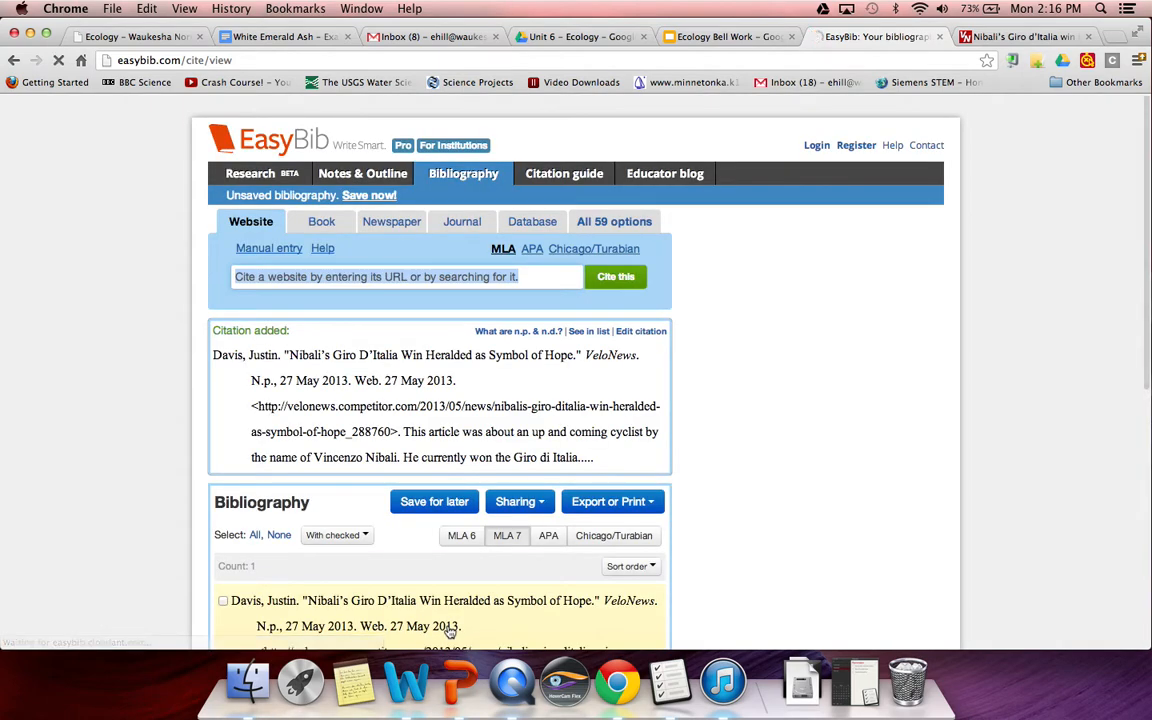
scroll(174, 499, down, 2)
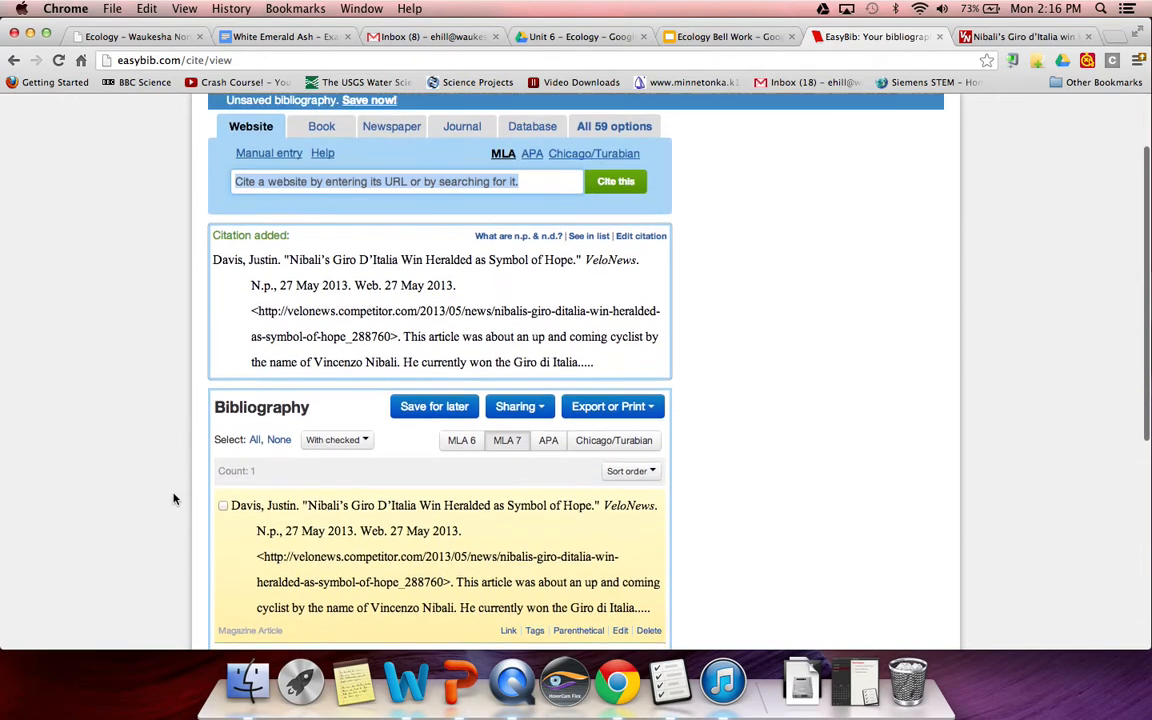
scroll(174, 499, down, 1)
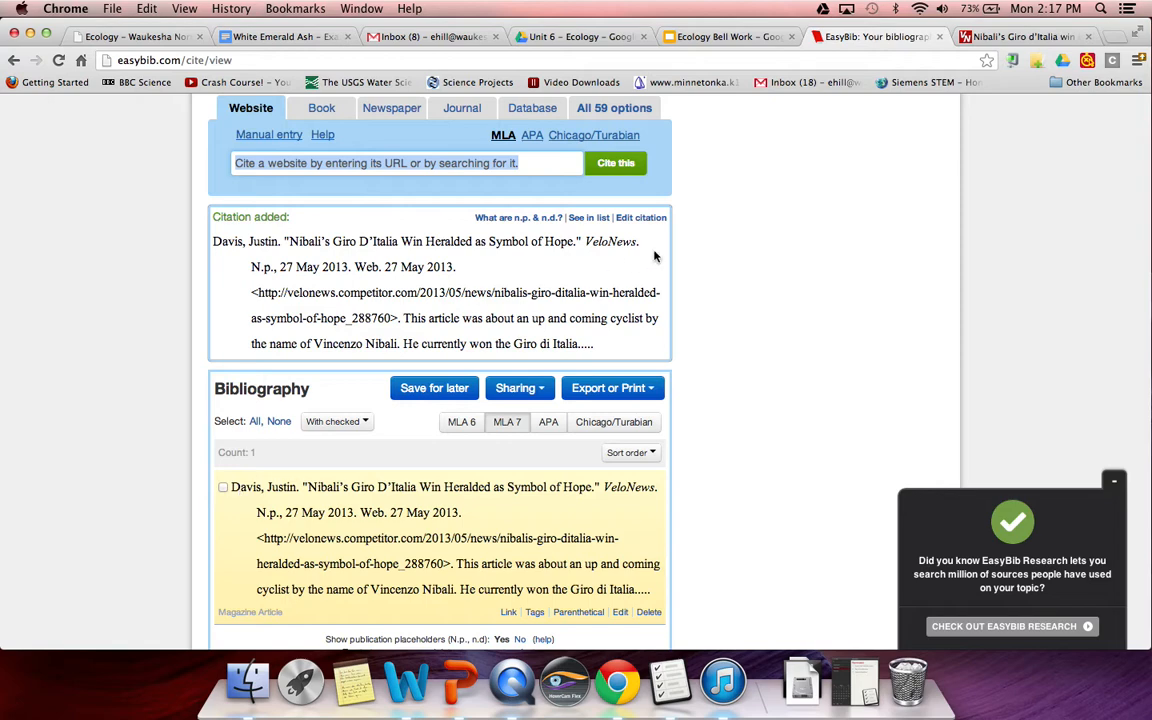
Step: Switch to the White Emerald Ash example document and examine its annotated Works Cited list and the numbered in-text citation under Evolutionary History
click(268, 36)
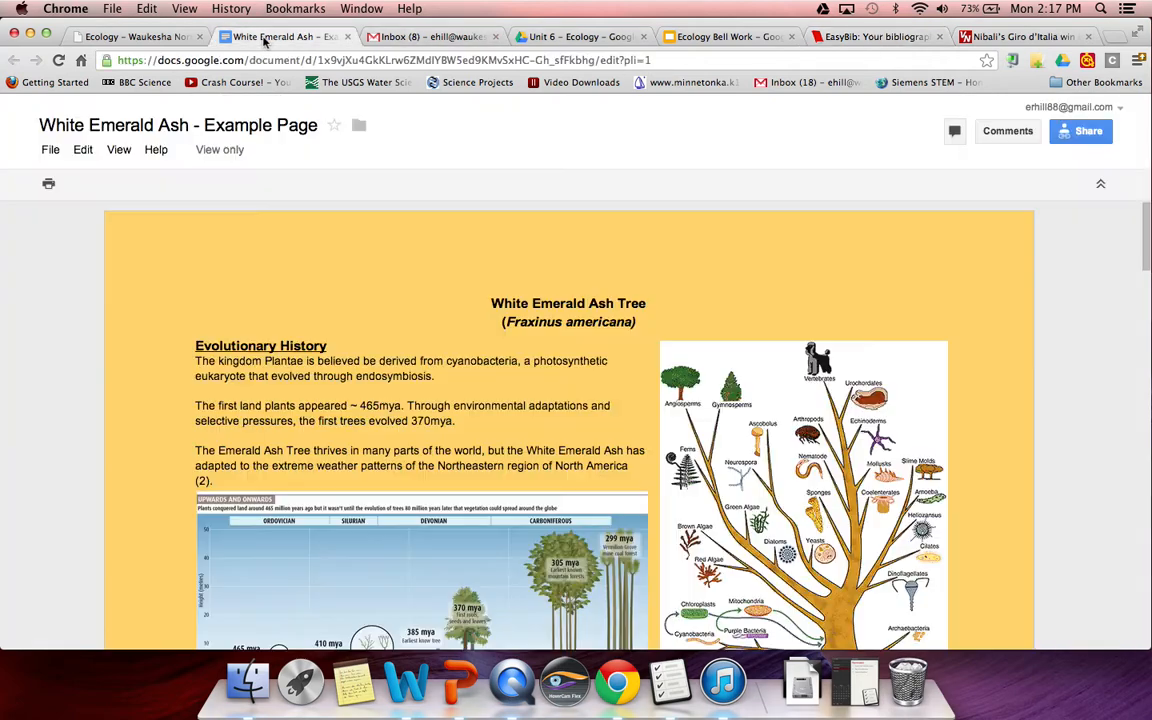
scroll(416, 432, down, 20)
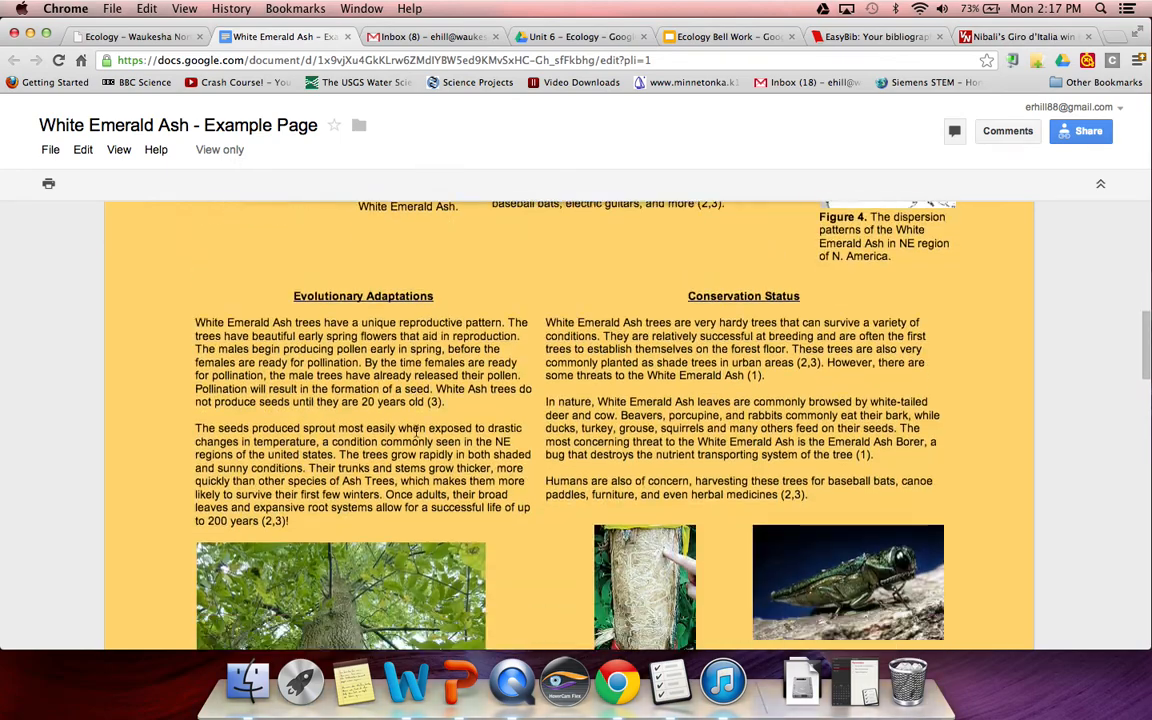
scroll(416, 432, down, 1)
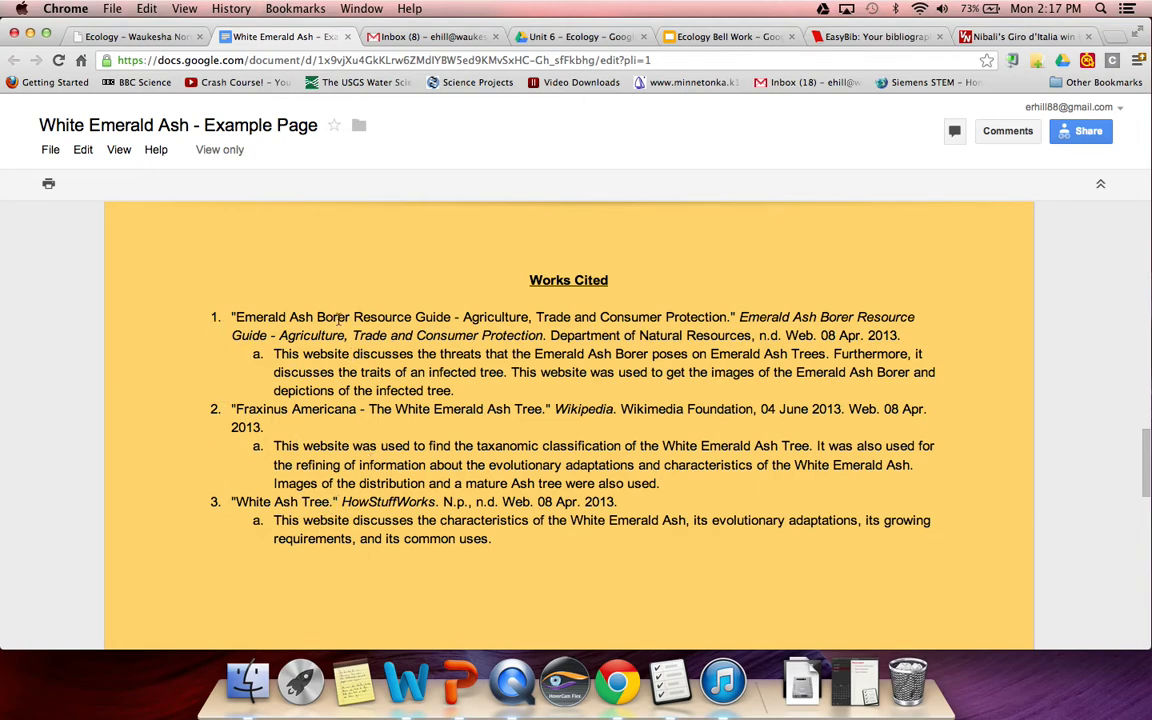
scroll(338, 319, up, 10)
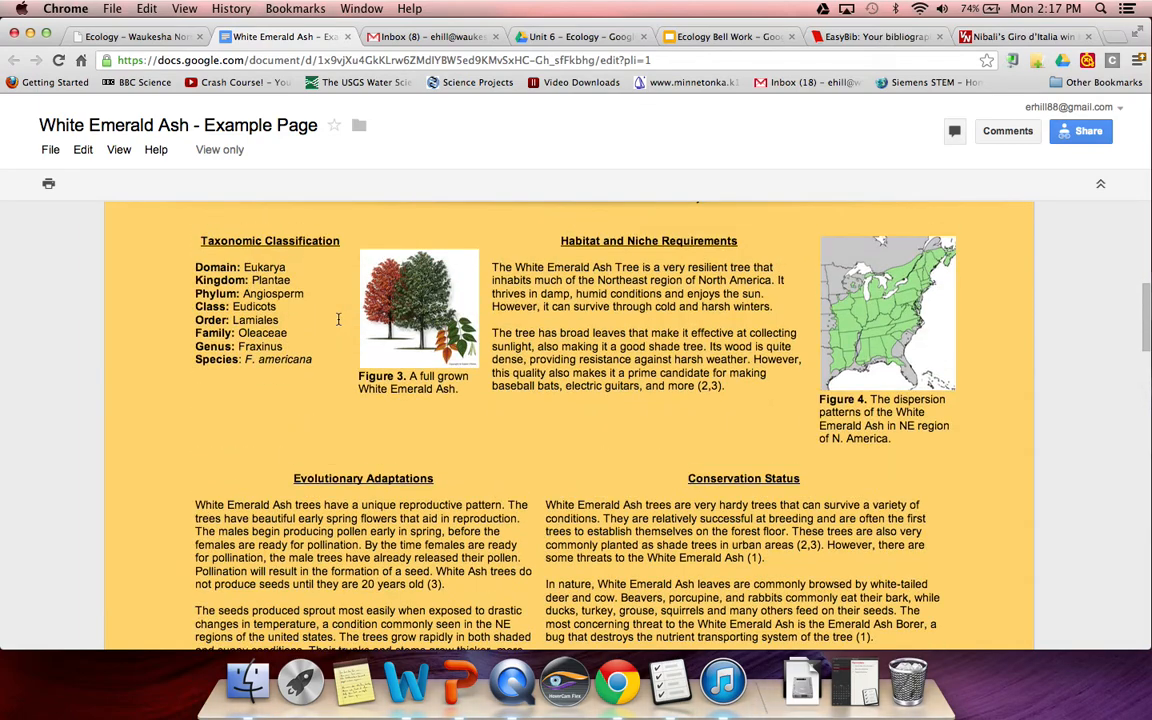
scroll(338, 319, up, 3)
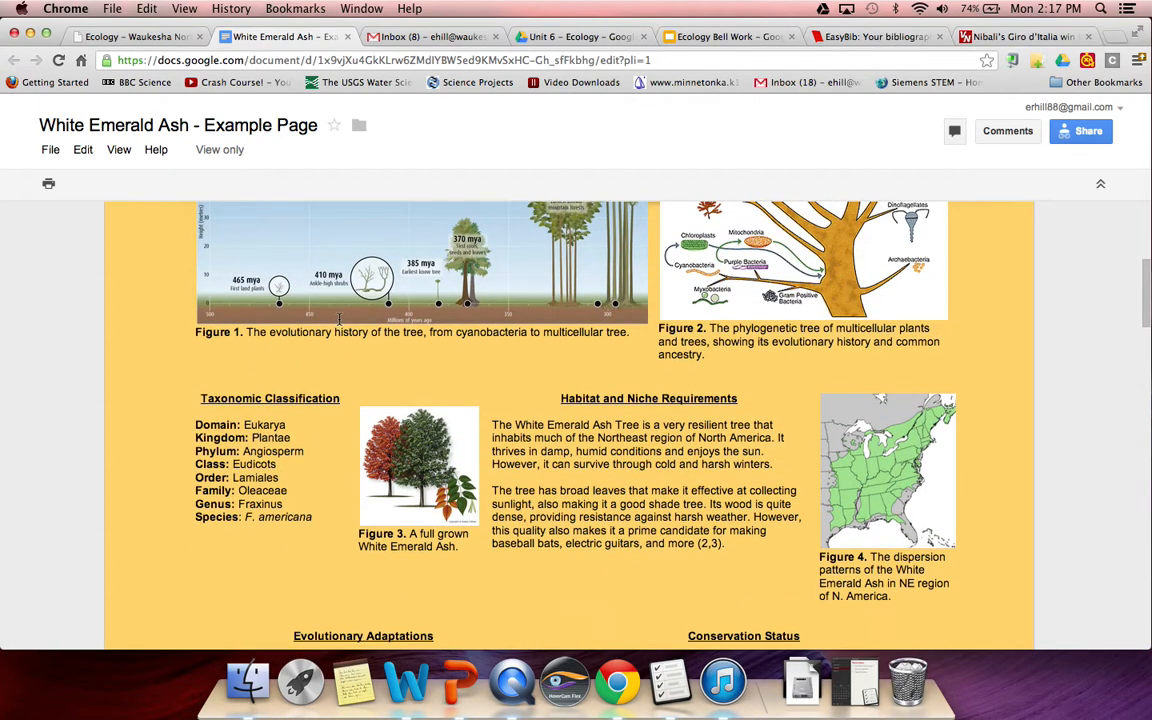
scroll(452, 408, up, 7)
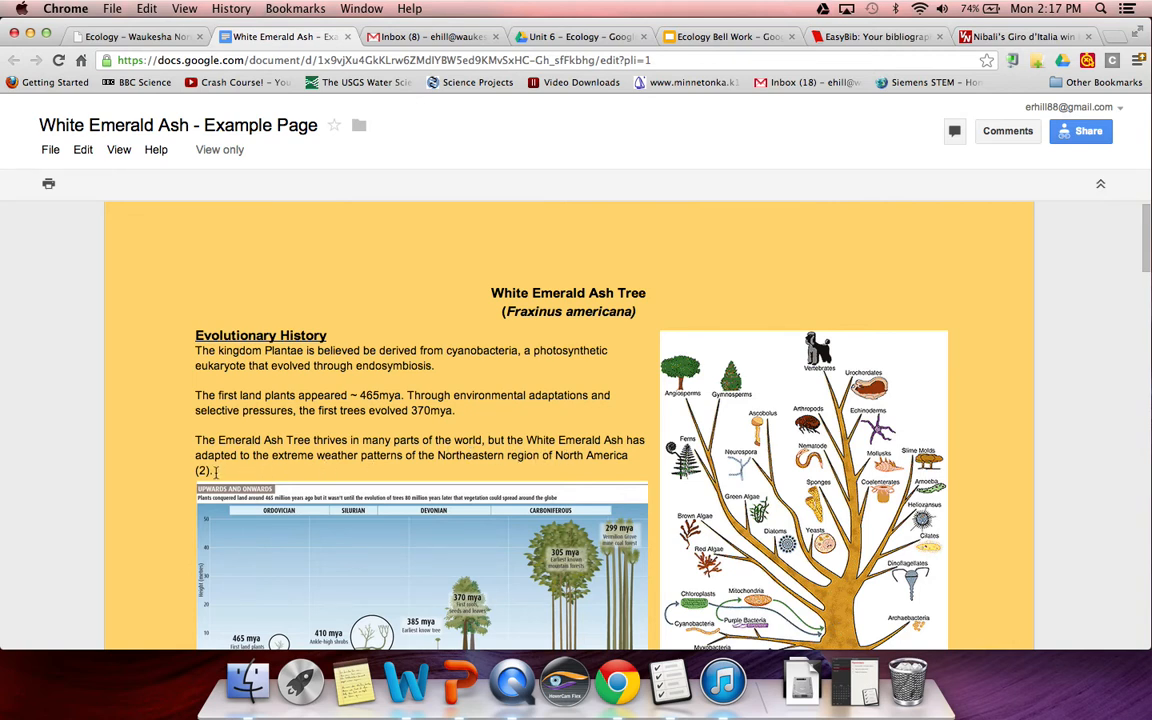
Step: Compare the example document's in-text citation numbers with its Works Cited entries and return to the EasyBib bibliography
scroll(201, 478, down, 10)
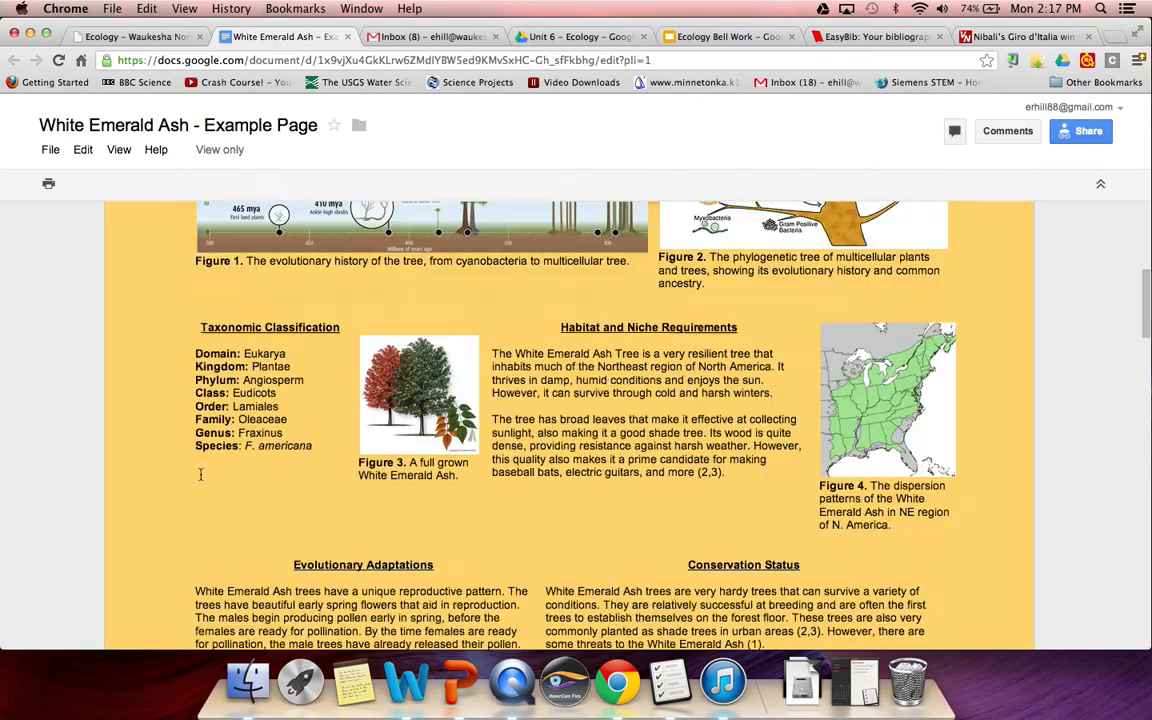
scroll(200, 474, down, 10)
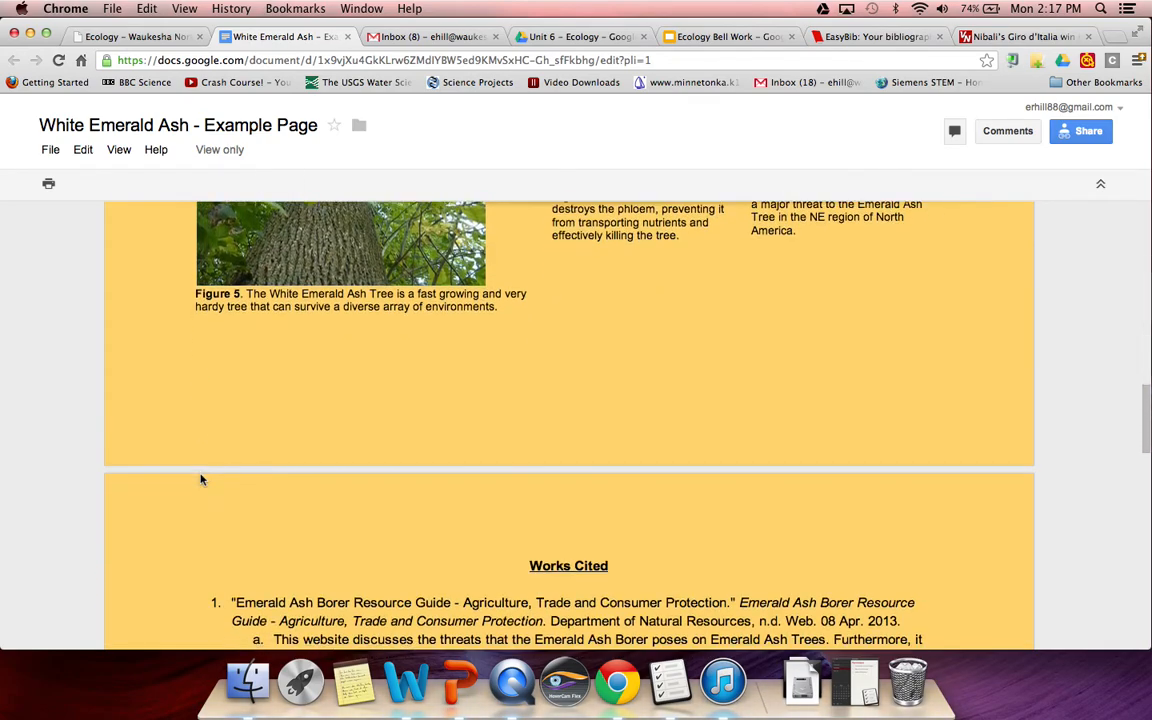
scroll(200, 474, down, 2)
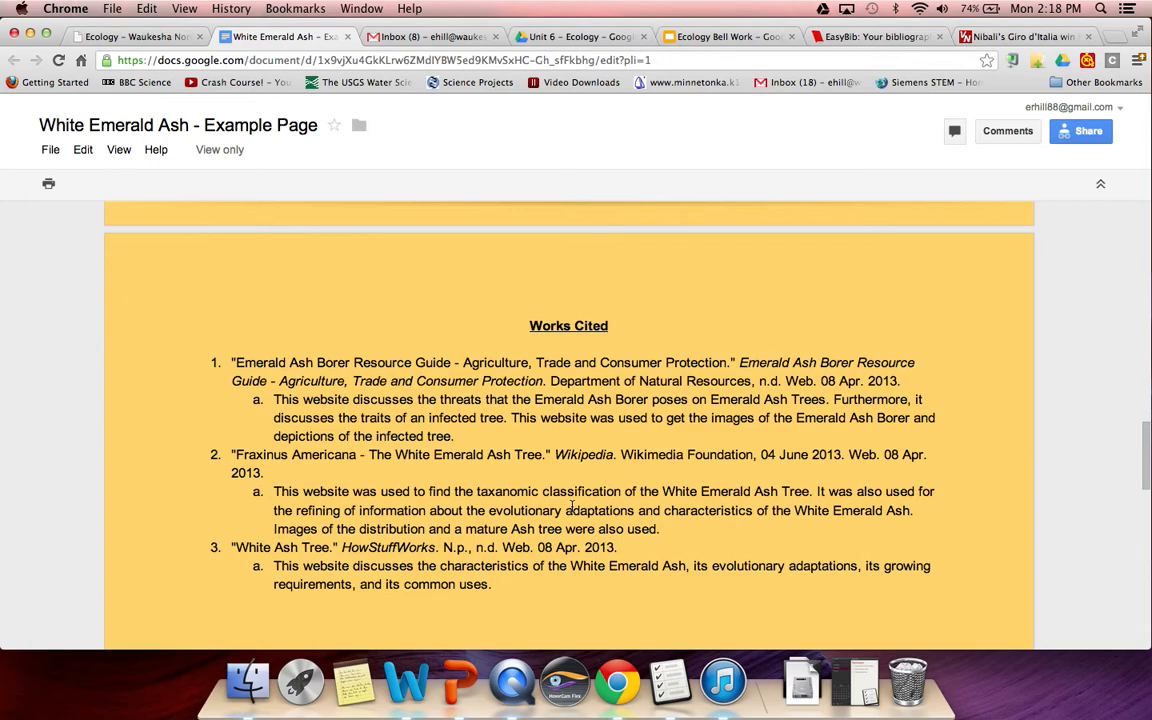
scroll(572, 508, up, 15)
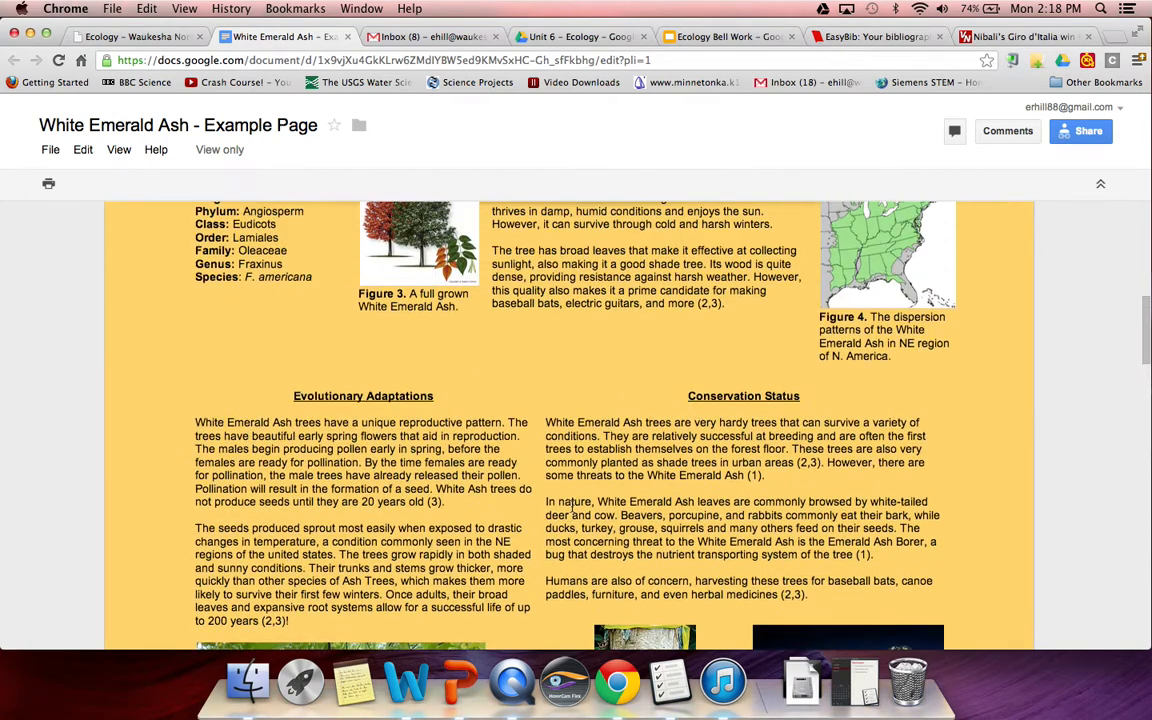
scroll(572, 505, up, 3)
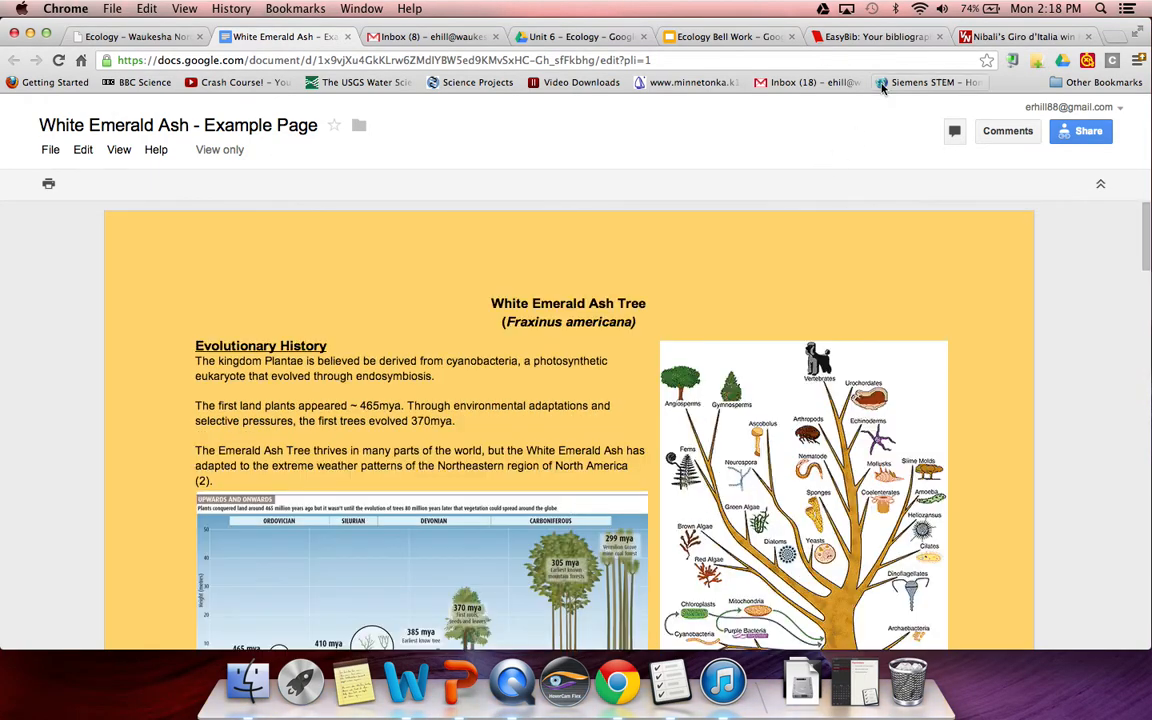
click(866, 37)
scroll(650, 260, up, 2)
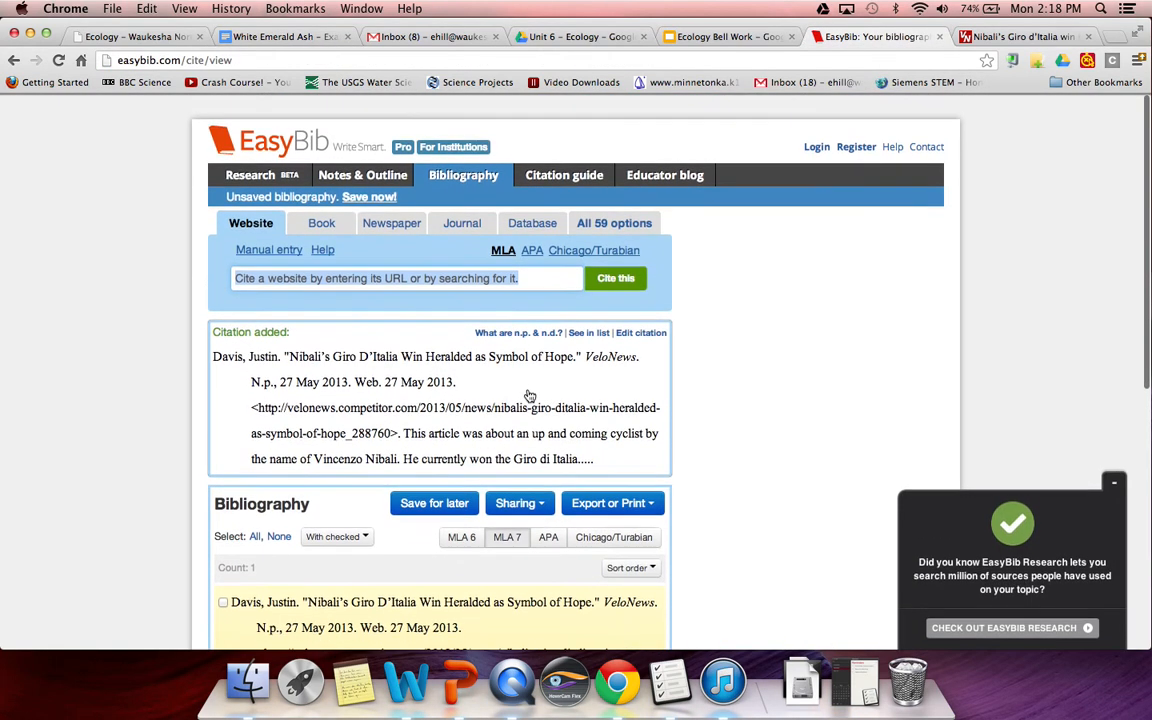